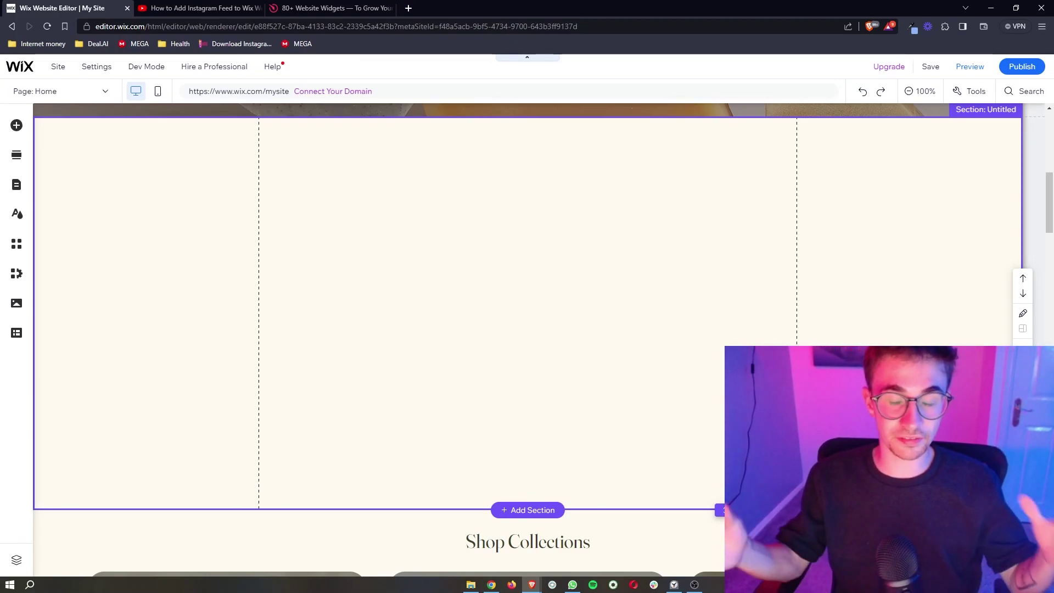
- Scroll the Home page to check the sections between the Re.vert hero and Shop Collections
{"action": "scroll", "coordinate": [527, 339], "scroll_direction": "up", "scroll_amount": 10}
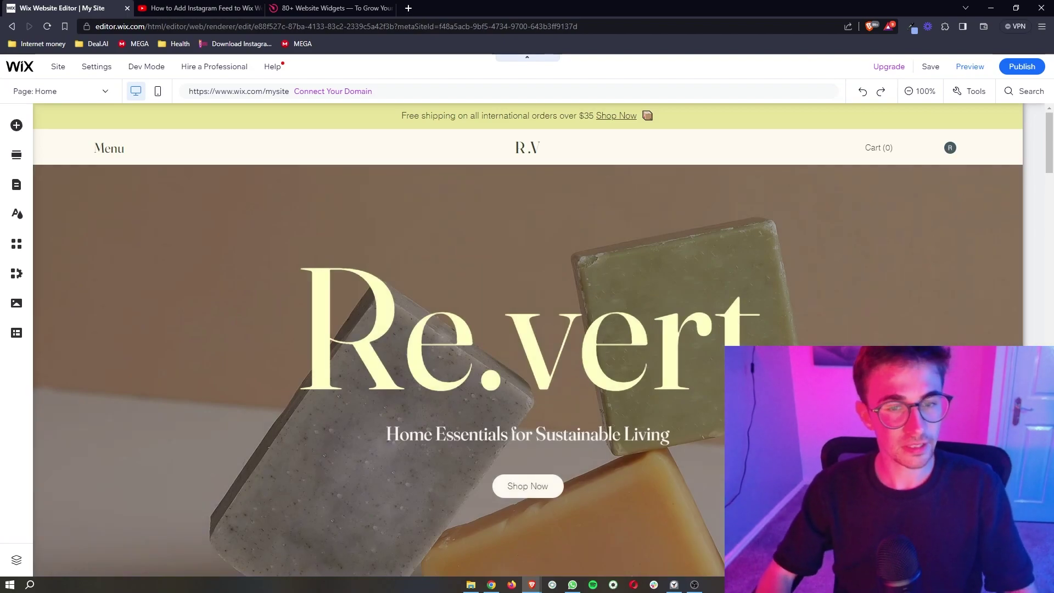
{"action": "scroll", "coordinate": [527, 340], "scroll_direction": "down", "scroll_amount": 1}
{"action": "scroll", "coordinate": [497, 343], "scroll_direction": "down", "scroll_amount": 5}
{"action": "scroll", "coordinate": [497, 343], "scroll_direction": "up", "scroll_amount": 5}
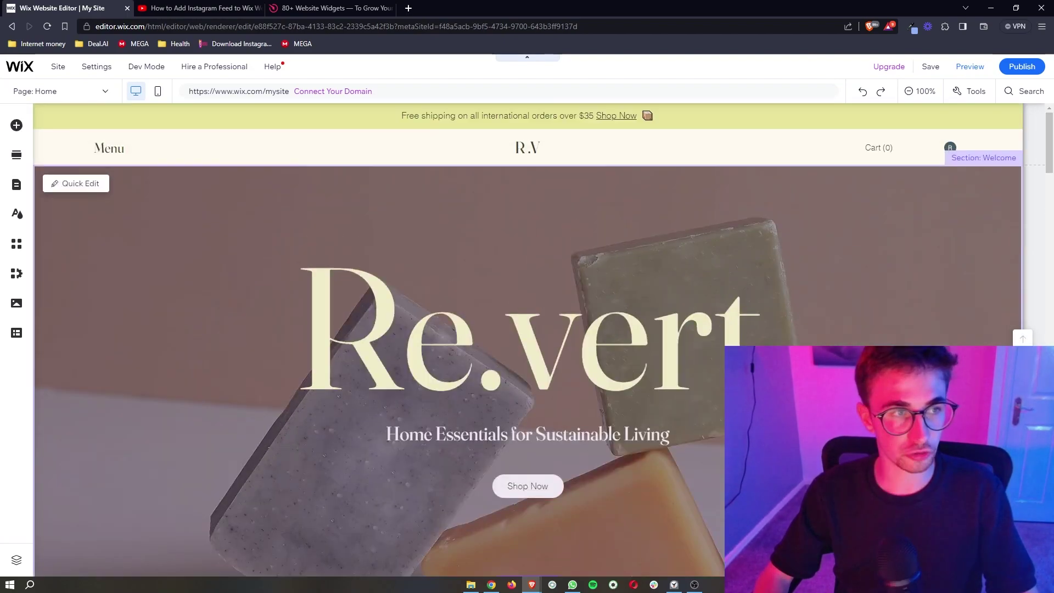
{"action": "scroll", "coordinate": [496, 343], "scroll_direction": "down", "scroll_amount": 5}
{"action": "scroll", "coordinate": [836, 285], "scroll_direction": "down", "scroll_amount": 3}
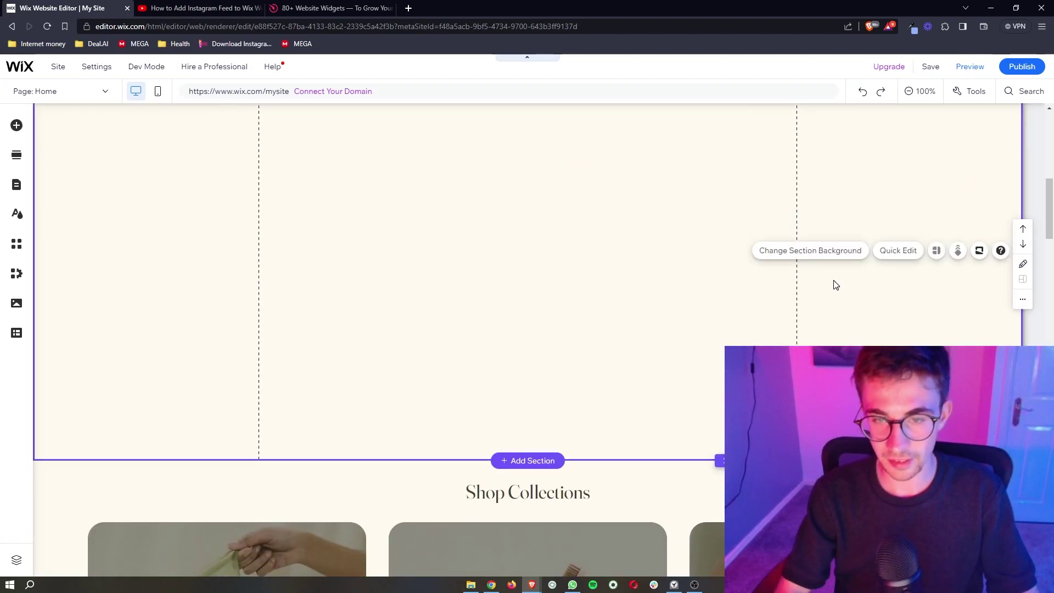
{"action": "scroll", "coordinate": [836, 285], "scroll_direction": "down", "scroll_amount": 5}
{"action": "scroll", "coordinate": [835, 284], "scroll_direction": "up", "scroll_amount": 15}
{"action": "scroll", "coordinate": [833, 284], "scroll_direction": "down", "scroll_amount": 1}
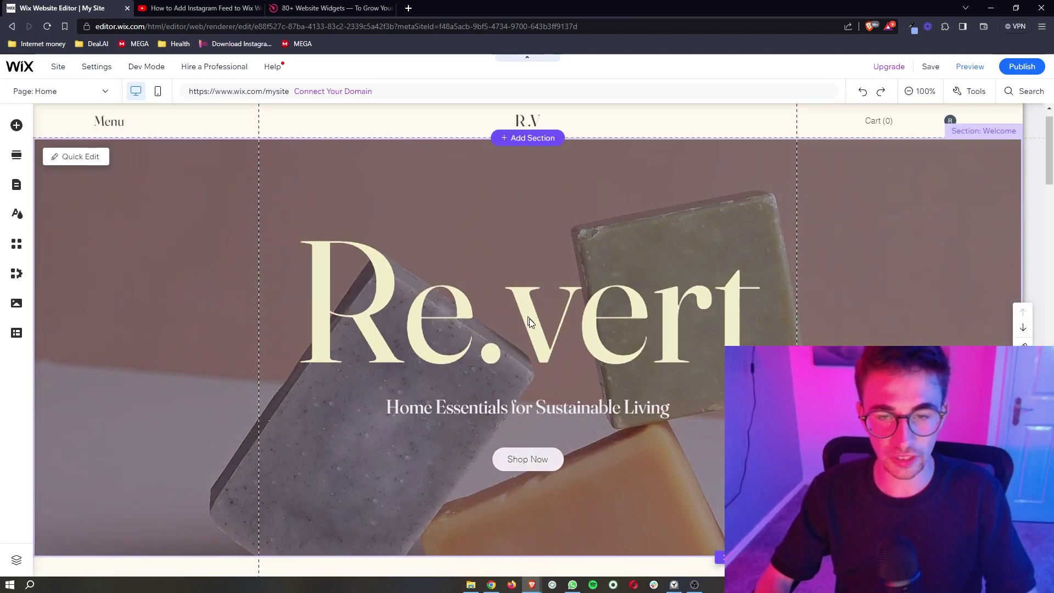
{"action": "scroll", "coordinate": [955, 340], "scroll_direction": "down", "scroll_amount": 4}
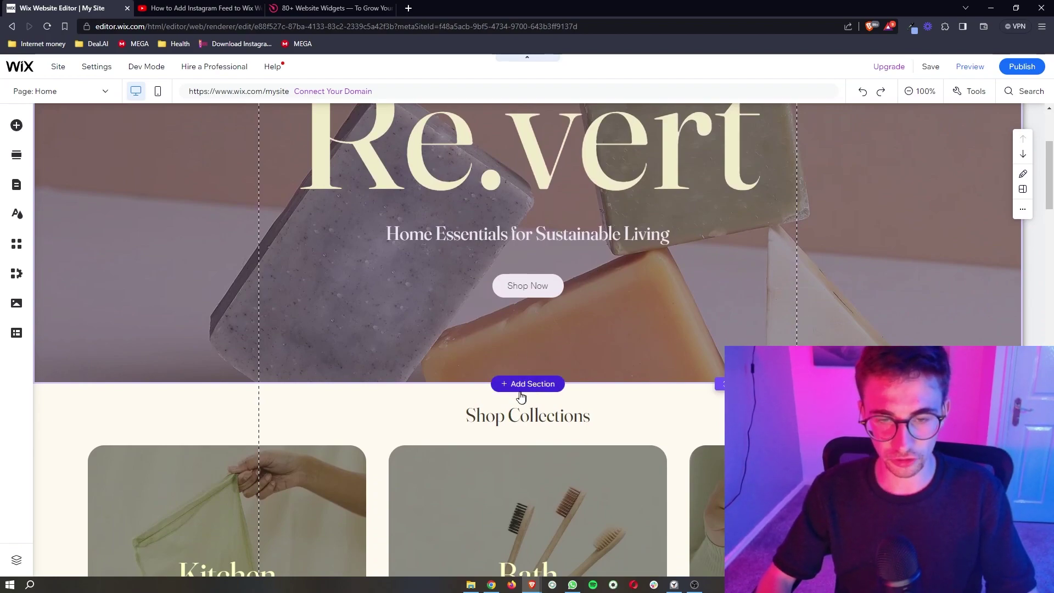
- Add a blank section below the Re.vert hero and make it much taller
{"action": "left_click", "coordinate": [546, 384]}
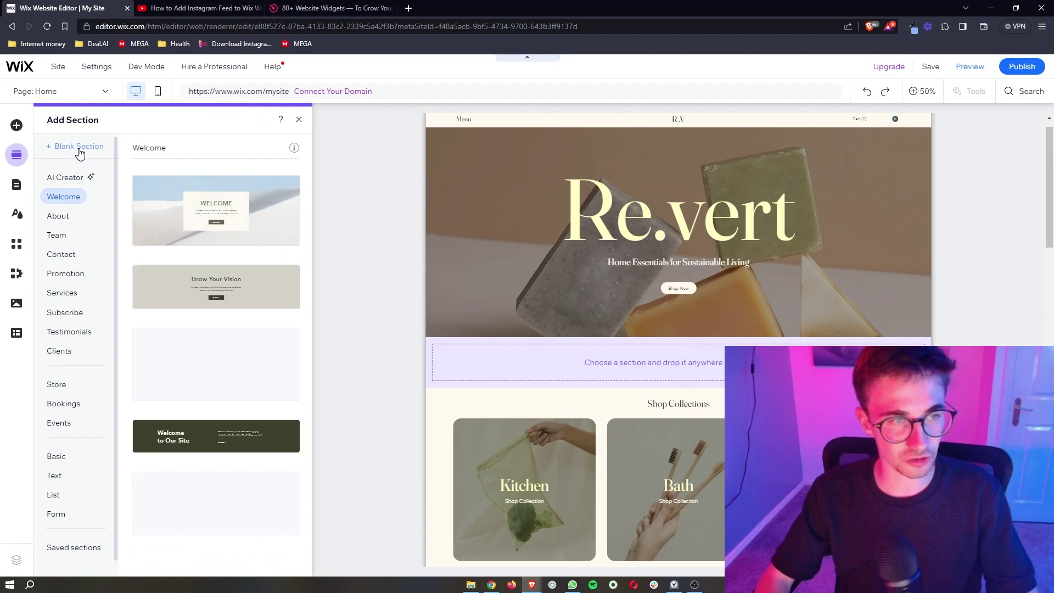
{"action": "left_click", "coordinate": [79, 148]}
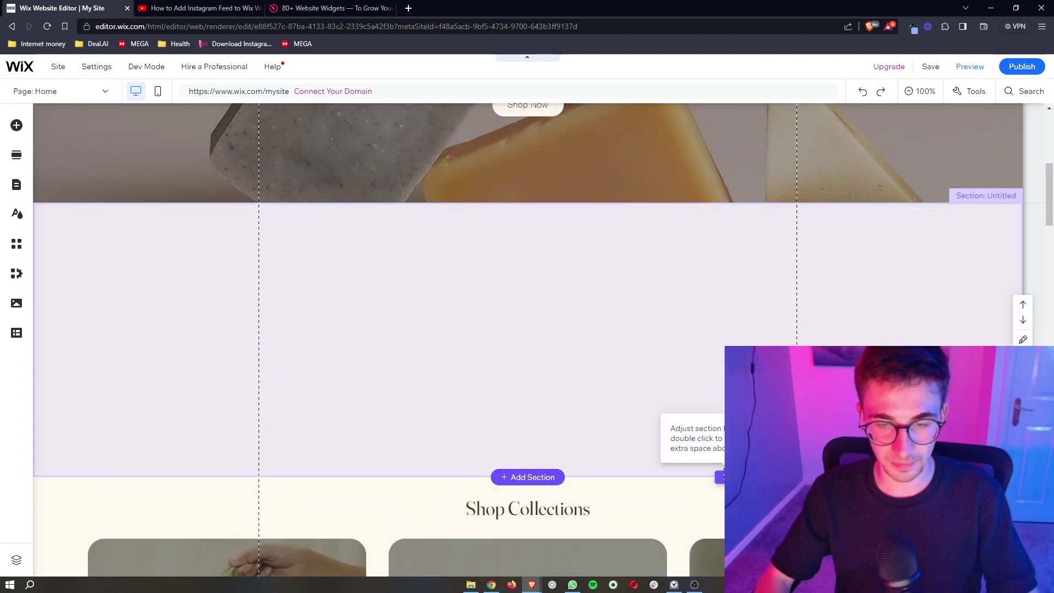
{"action": "left_click_drag", "start_coordinate": [722, 477], "coordinate": [722, 571]}
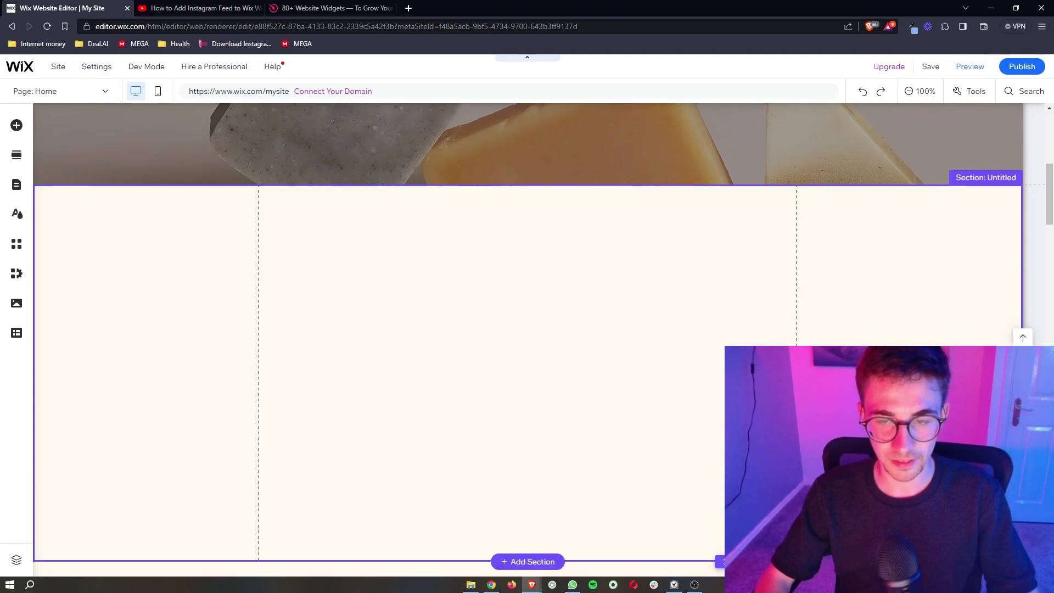
- Follow the YouTube tutorial's Elfsight link over to the elfsight.com tab
{"action": "key", "text": "ctrl+Tab"}
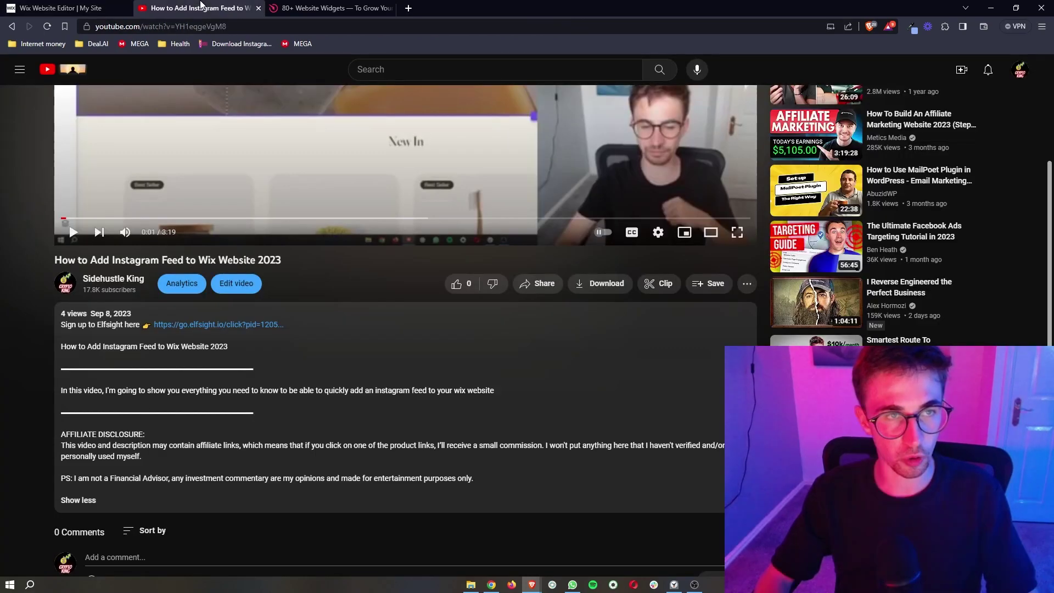
{"action": "left_click_drag", "start_coordinate": [294, 328], "coordinate": [173, 323]}
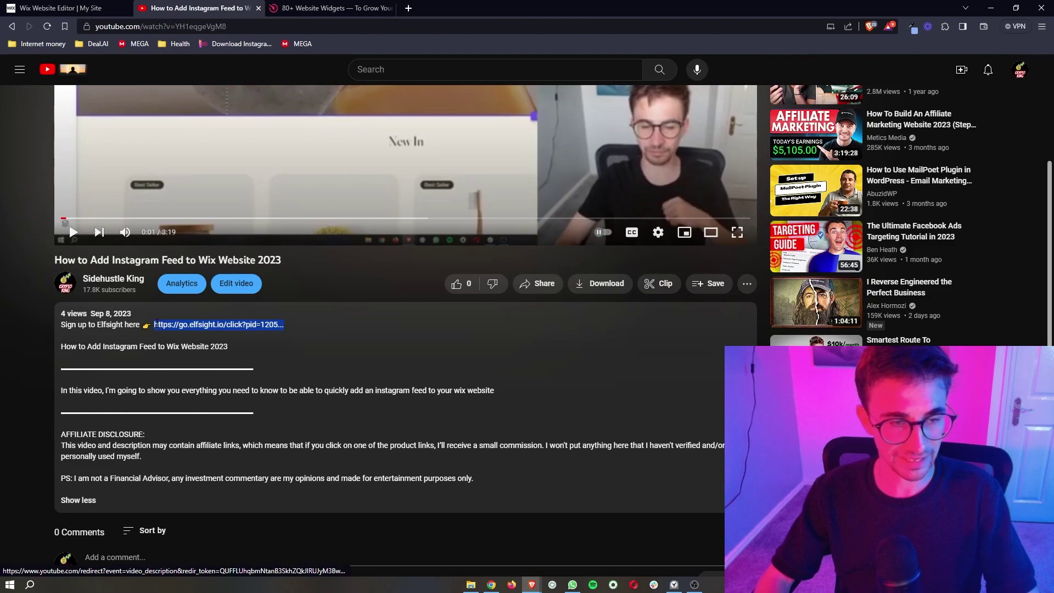
{"action": "key", "text": "ctrl+Tab"}
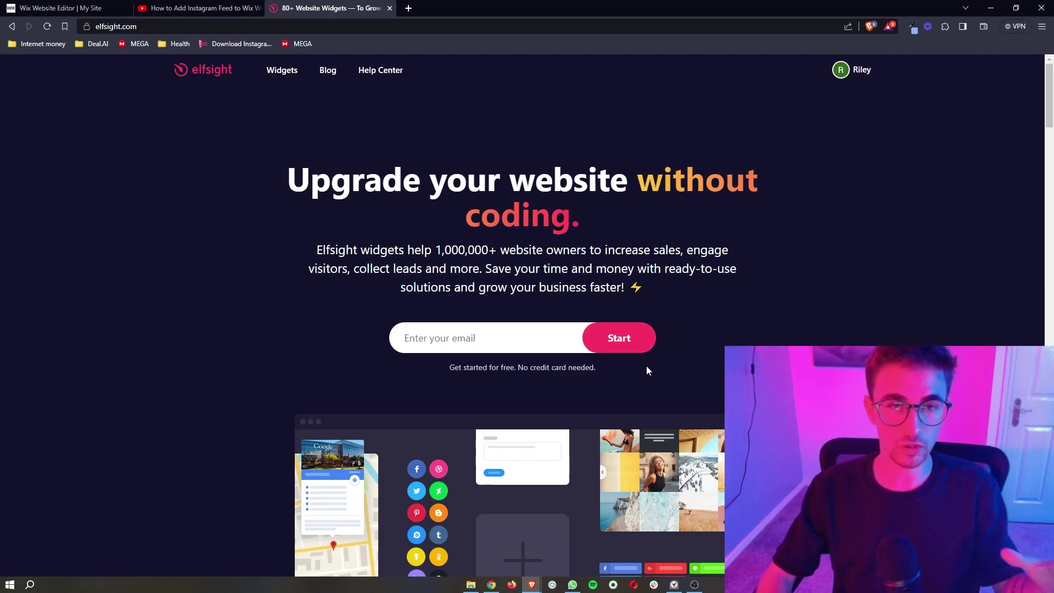
{"action": "scroll", "coordinate": [647, 367], "scroll_direction": "down", "scroll_amount": 1}
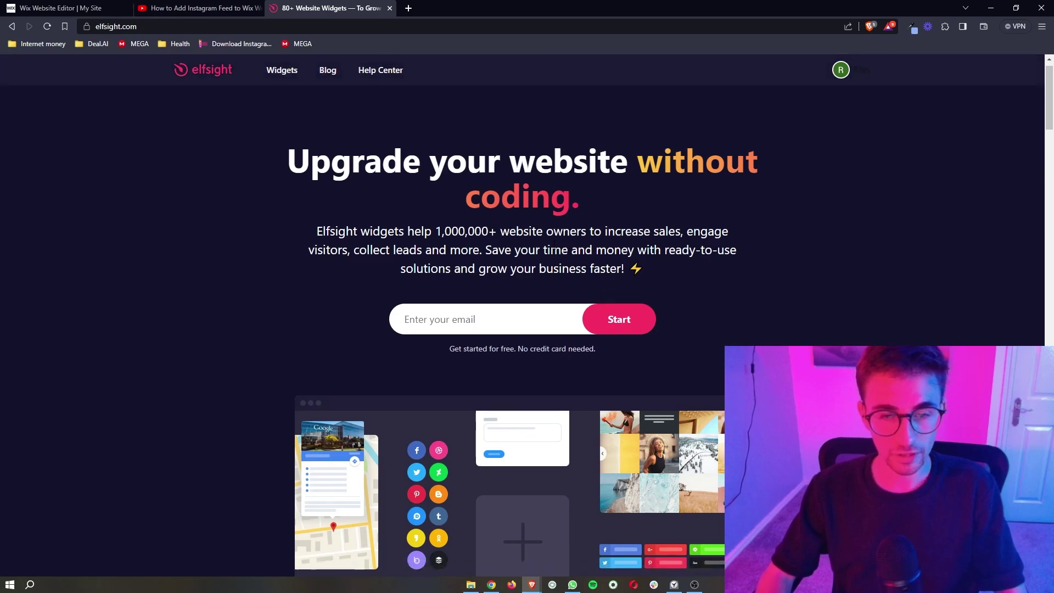
{"action": "left_click_drag", "start_coordinate": [430, 352], "coordinate": [640, 369]}
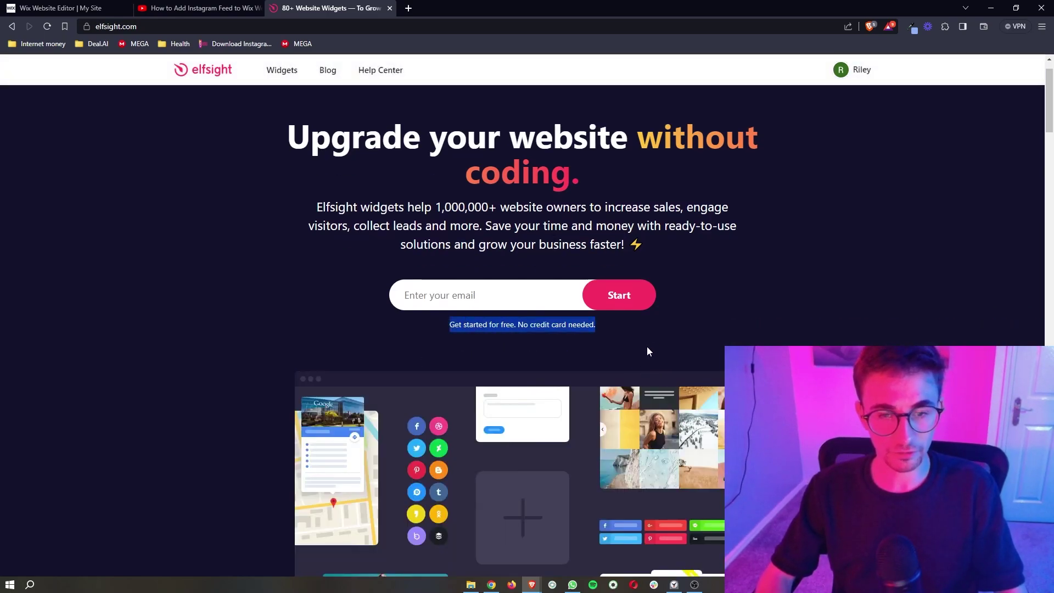
{"action": "scroll", "coordinate": [593, 332], "scroll_direction": "up", "scroll_amount": 1}
{"action": "left_click", "coordinate": [499, 325]}
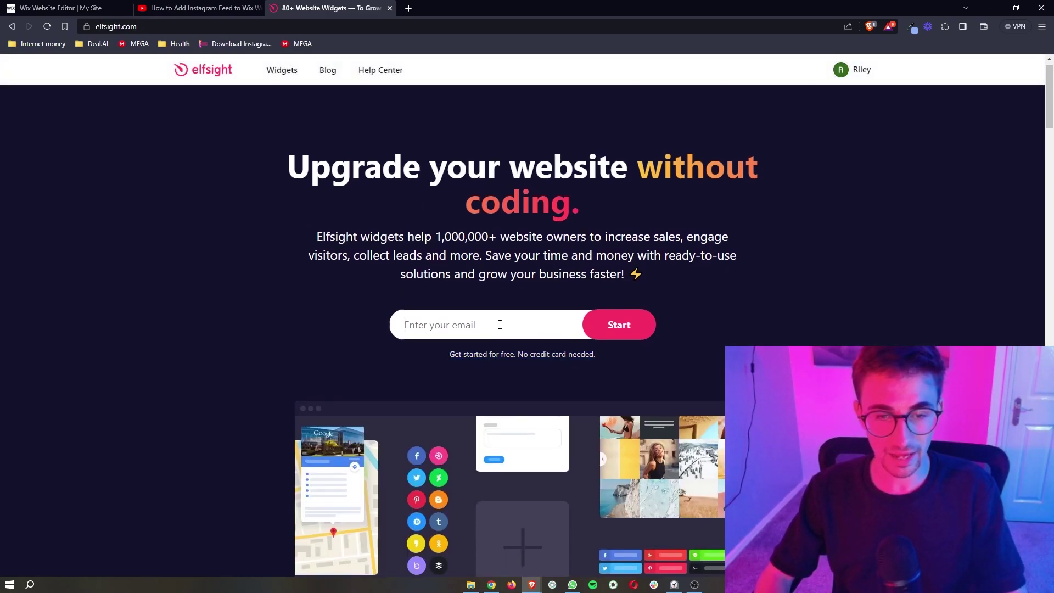
{"action": "scroll", "coordinate": [499, 324], "scroll_direction": "up", "scroll_amount": 3}
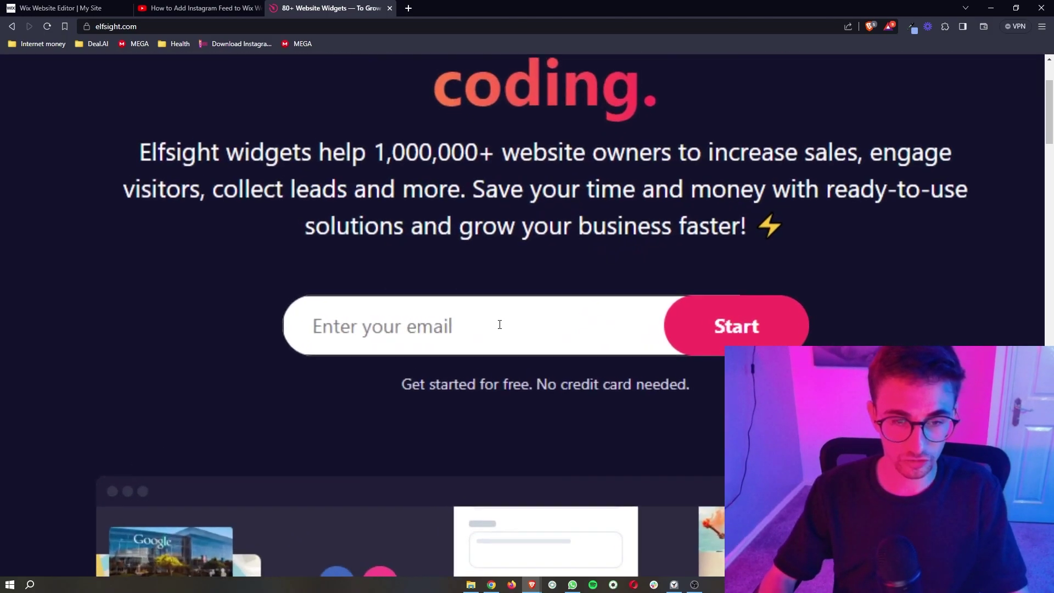
{"action": "scroll", "coordinate": [500, 325], "scroll_direction": "down", "scroll_amount": 2}
{"action": "scroll", "coordinate": [499, 324], "scroll_direction": "down", "scroll_amount": 2}
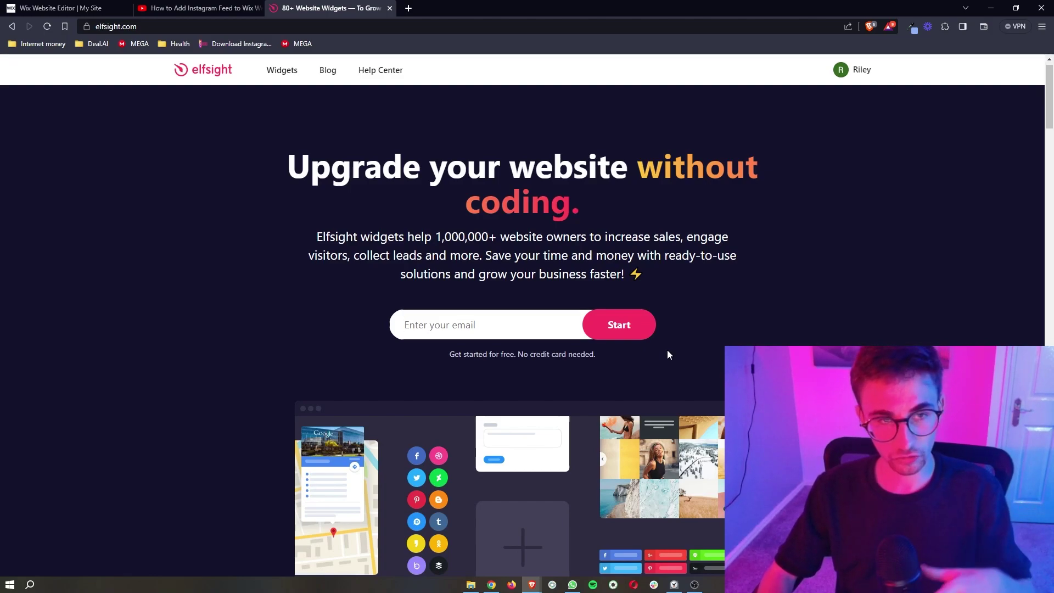
- Open Elfsight's widget catalogue and search it for 'job'
{"action": "left_click", "coordinate": [282, 70]}
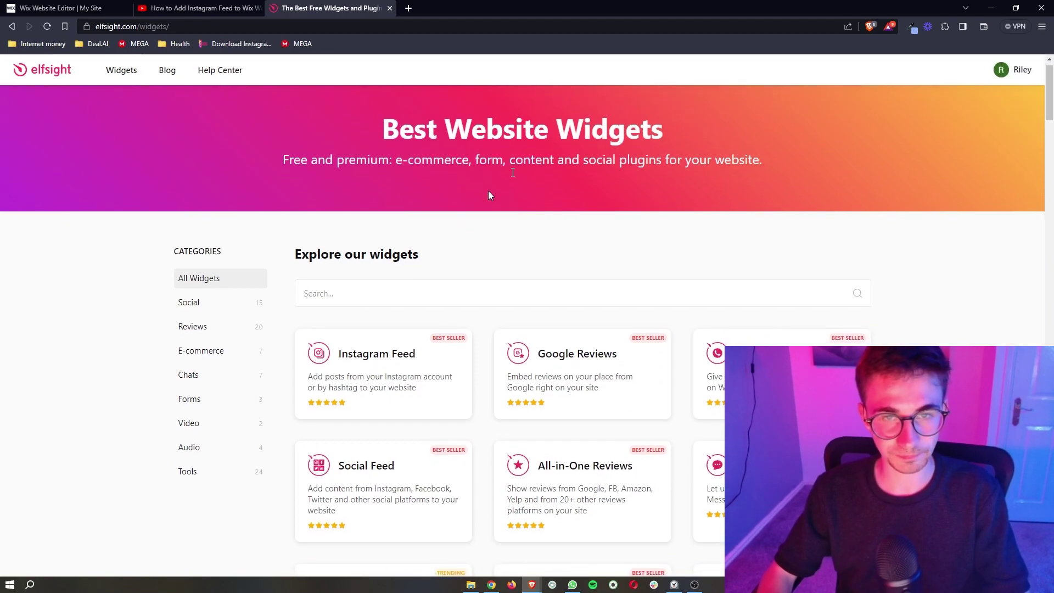
{"action": "left_click_drag", "start_coordinate": [382, 148], "coordinate": [709, 152]}
{"action": "left_click", "coordinate": [713, 157]}
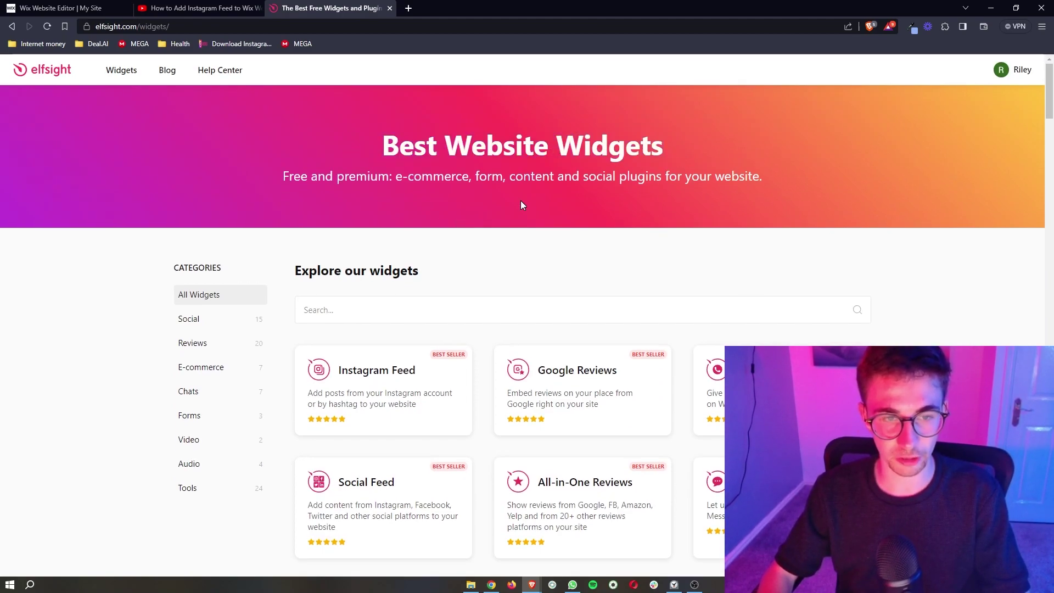
{"action": "scroll", "coordinate": [521, 199], "scroll_direction": "down", "scroll_amount": 1}
{"action": "left_click", "coordinate": [332, 288]}
{"action": "scroll", "coordinate": [331, 288], "scroll_direction": "down", "scroll_amount": 1}
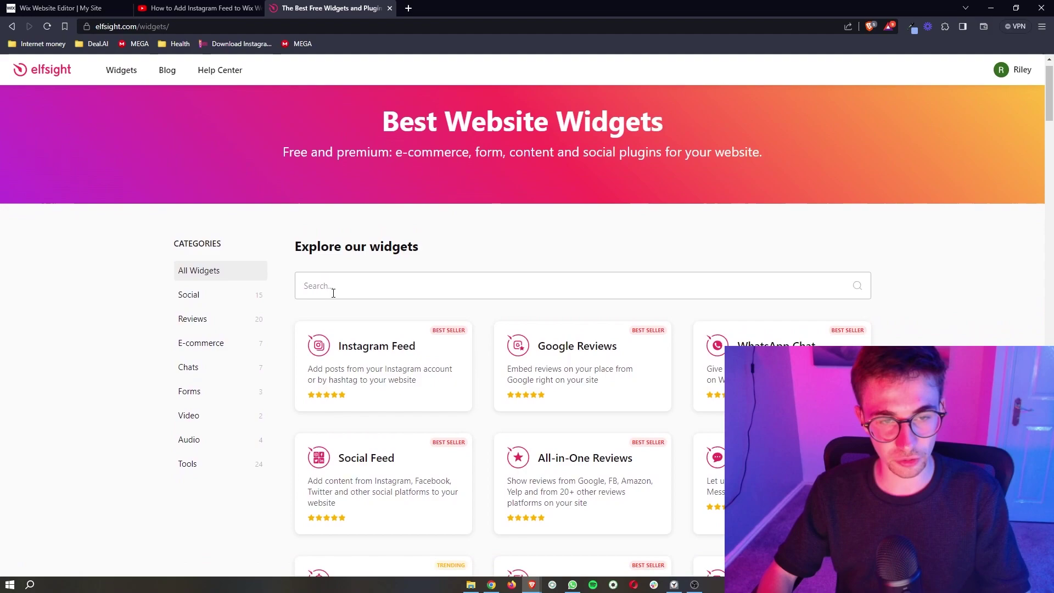
{"action": "type", "text": "i"}
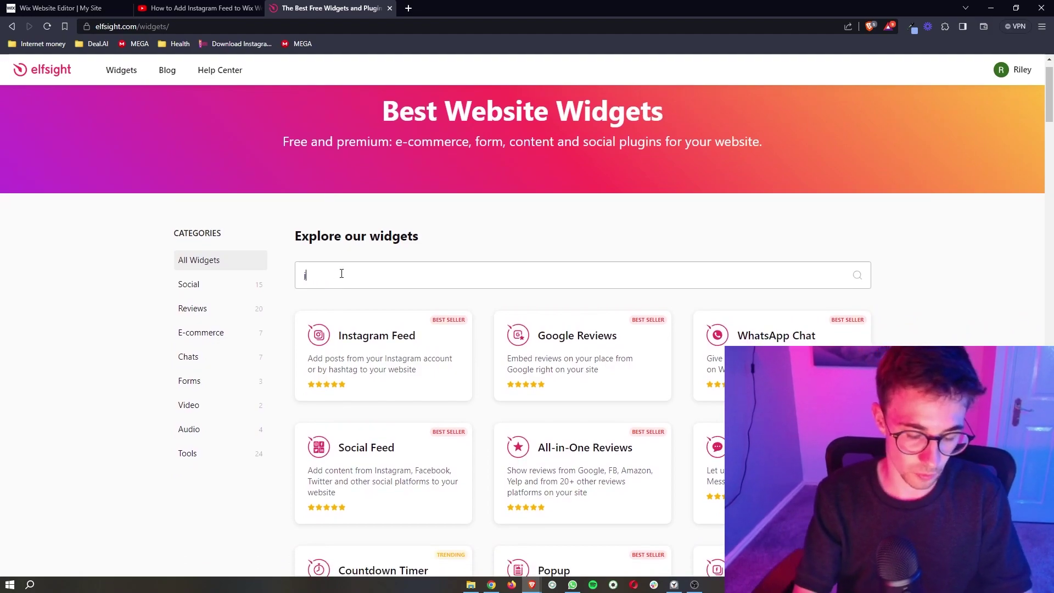
{"action": "type", "text": "obs"}
{"action": "key", "text": "BackSpace"}
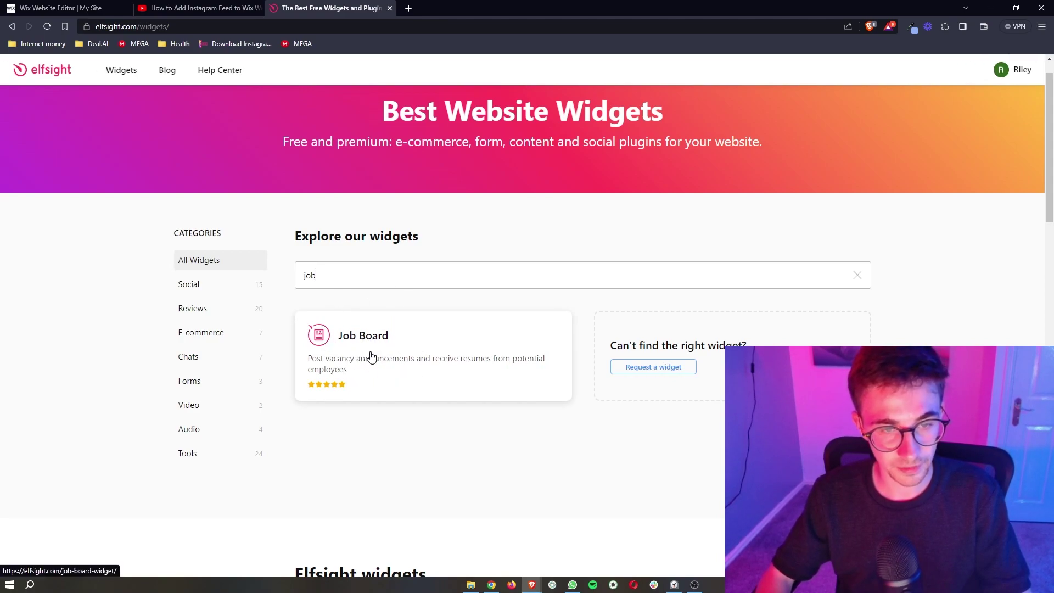
- Open the Job Board widget and preview the IT Corp, Restaurant, Hotel and dark templates
{"action": "left_click", "coordinate": [395, 346]}
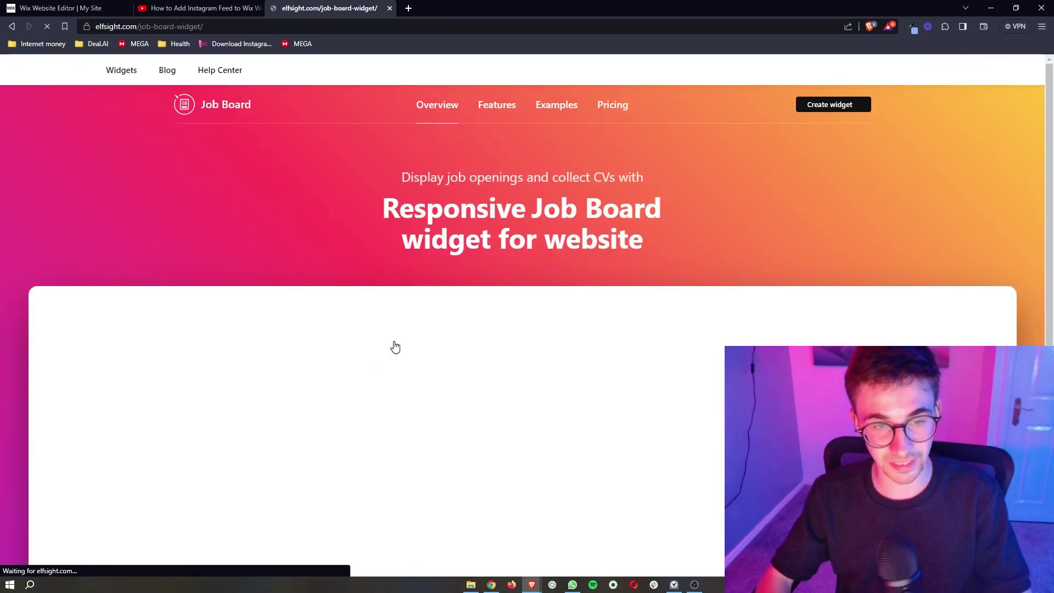
{"action": "scroll", "coordinate": [526, 299], "scroll_direction": "down", "scroll_amount": 2}
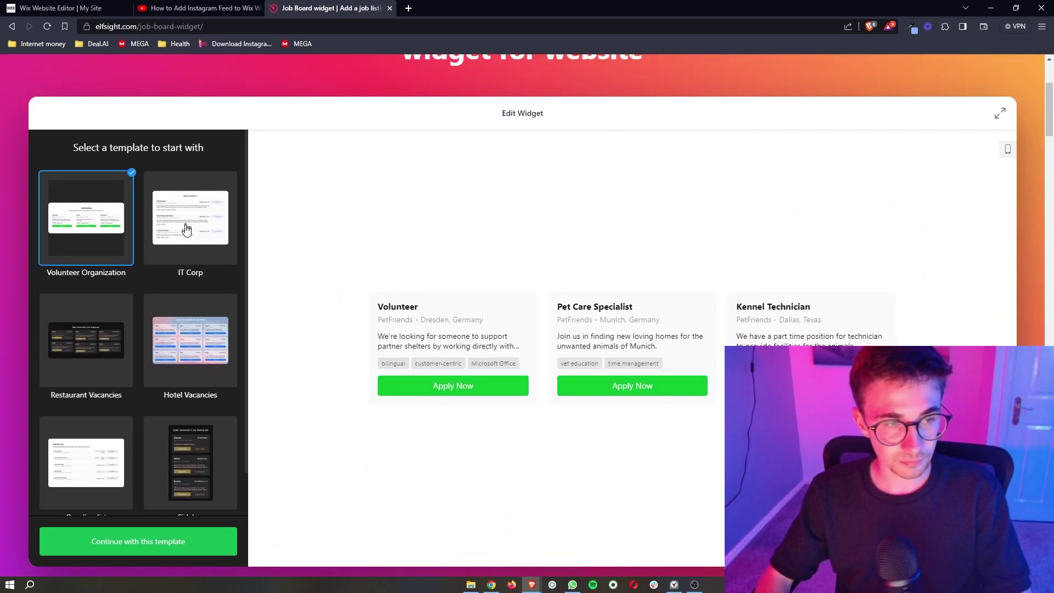
{"action": "left_click", "coordinate": [157, 223]}
{"action": "left_click", "coordinate": [86, 337]}
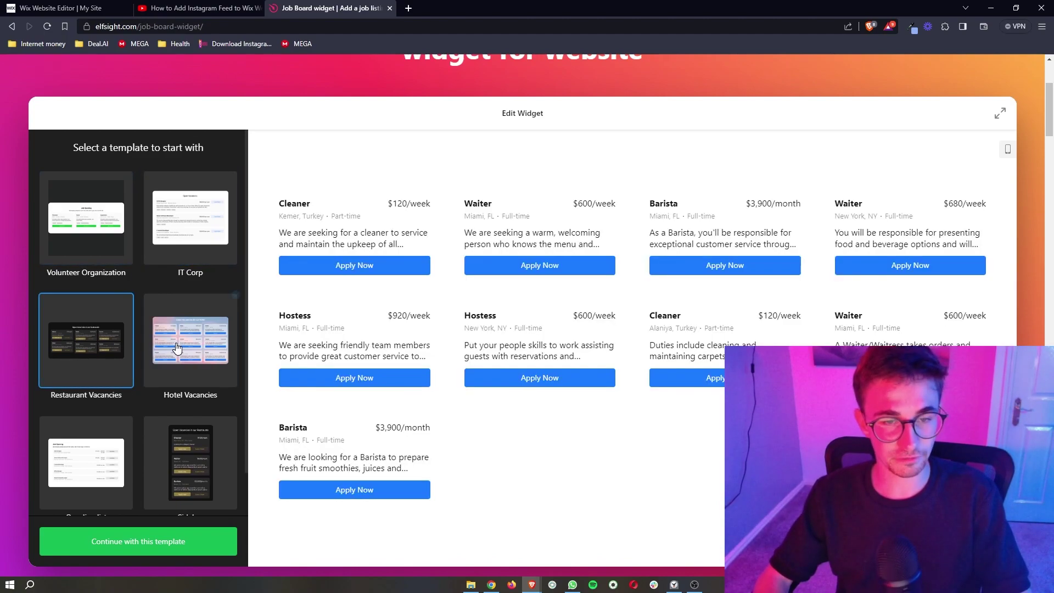
{"action": "left_click", "coordinate": [191, 338]}
{"action": "left_click", "coordinate": [170, 428]}
- Choose the Volunteer Organization template for the job board
{"action": "scroll", "coordinate": [353, 357], "scroll_direction": "down", "scroll_amount": 4}
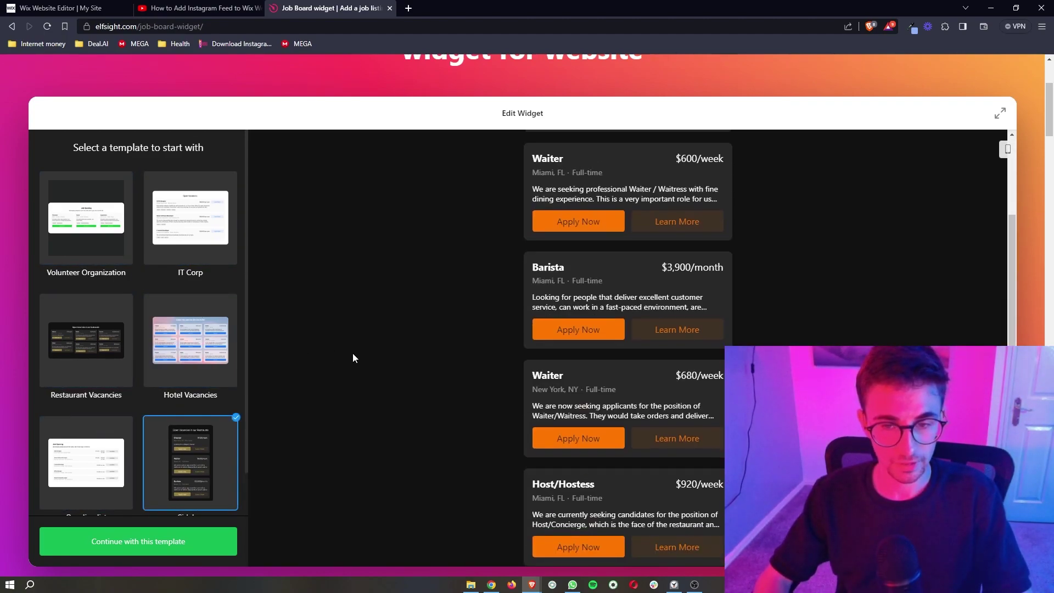
{"action": "scroll", "coordinate": [353, 357], "scroll_direction": "up", "scroll_amount": 3}
{"action": "left_click", "coordinate": [63, 254]}
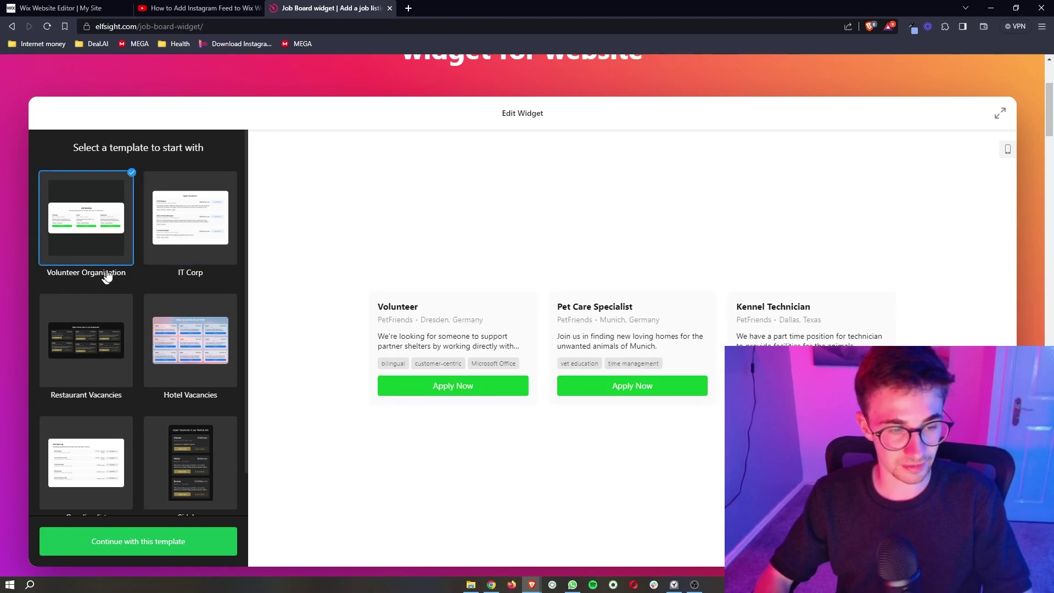
{"action": "scroll", "coordinate": [162, 471], "scroll_direction": "down", "scroll_amount": 1}
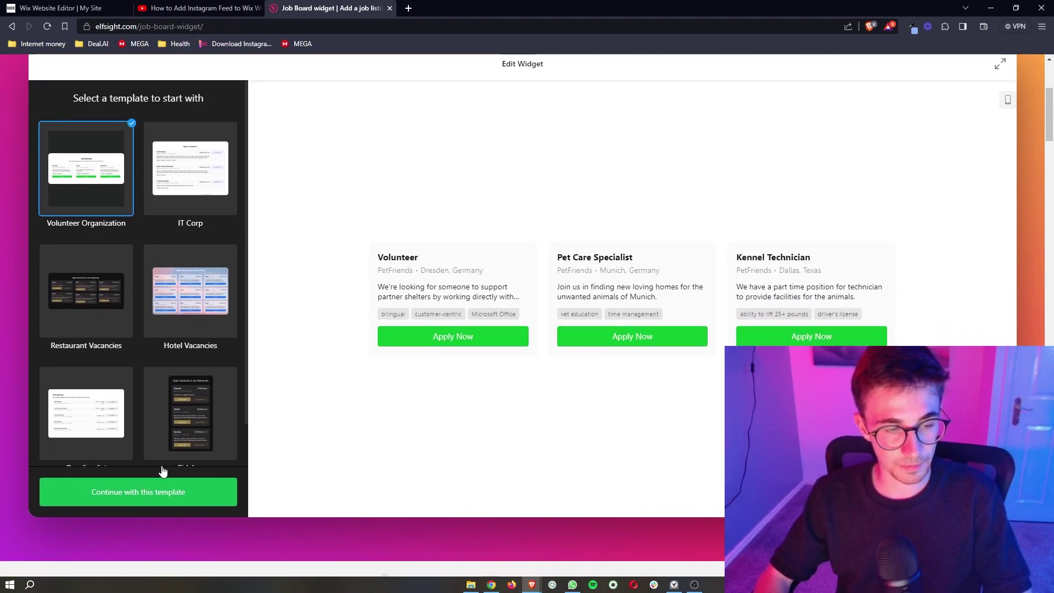
- Continue into the editor and add a new job titled 'Pet shop worker'
{"action": "left_click", "coordinate": [161, 496]}
{"action": "scroll", "coordinate": [451, 438], "scroll_direction": "up", "scroll_amount": 1}
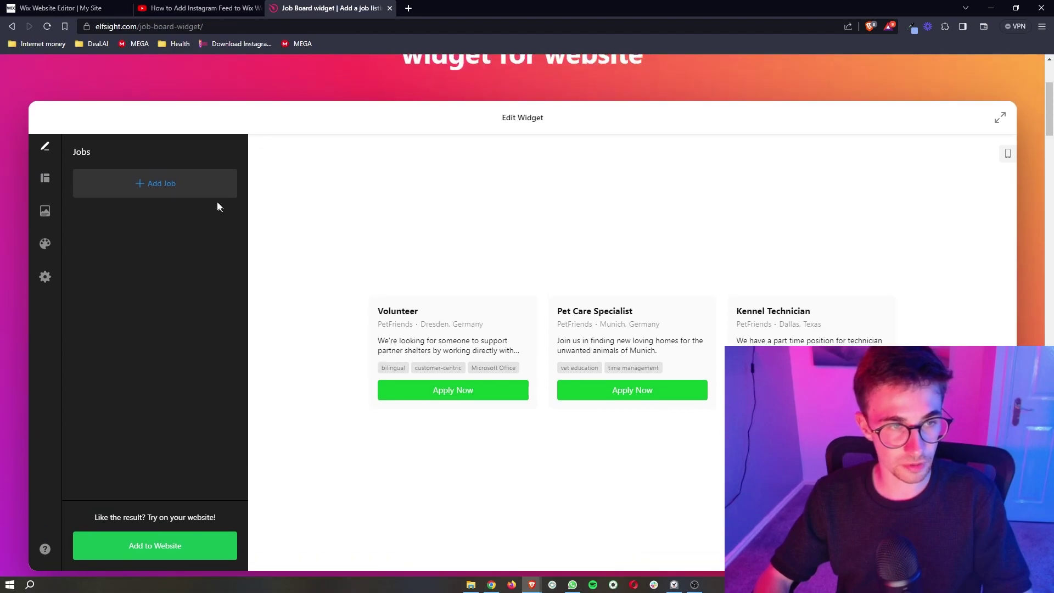
{"action": "left_click", "coordinate": [199, 189]}
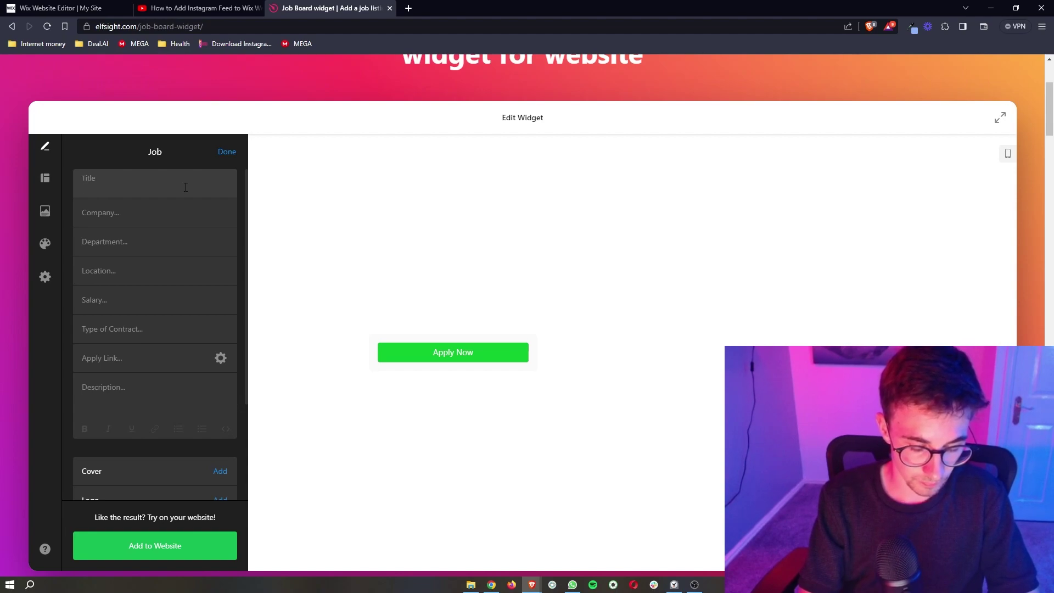
{"action": "type", "text": "P"}
{"action": "key", "text": "Caps_Lock"}
{"action": "type", "text": "et shop worker"}
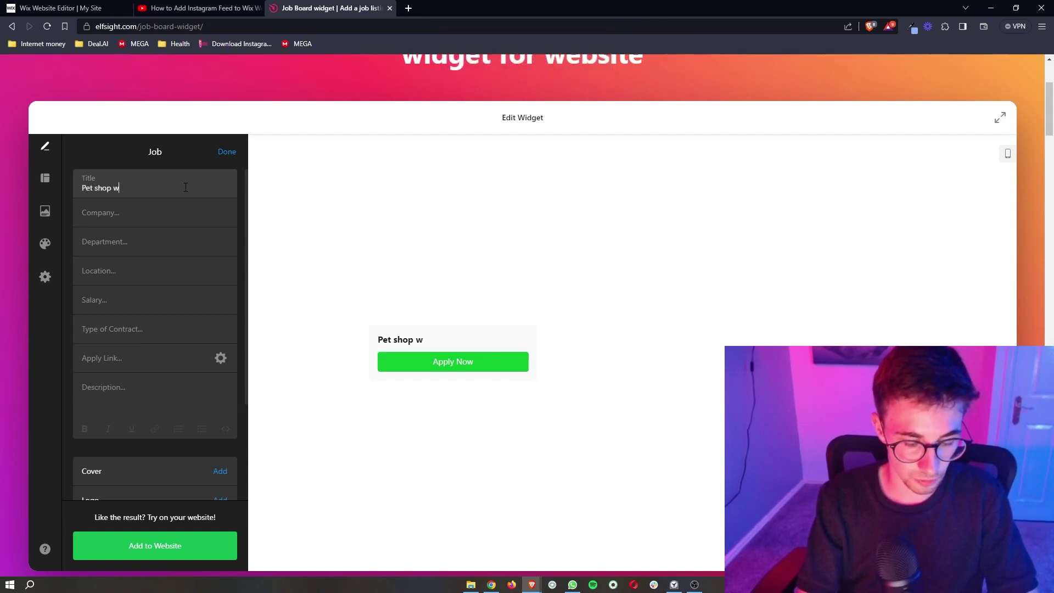
- Set the job's company to 'Mr pet shop' and location to 'London', then finish it
{"action": "left_click", "coordinate": [135, 216]}
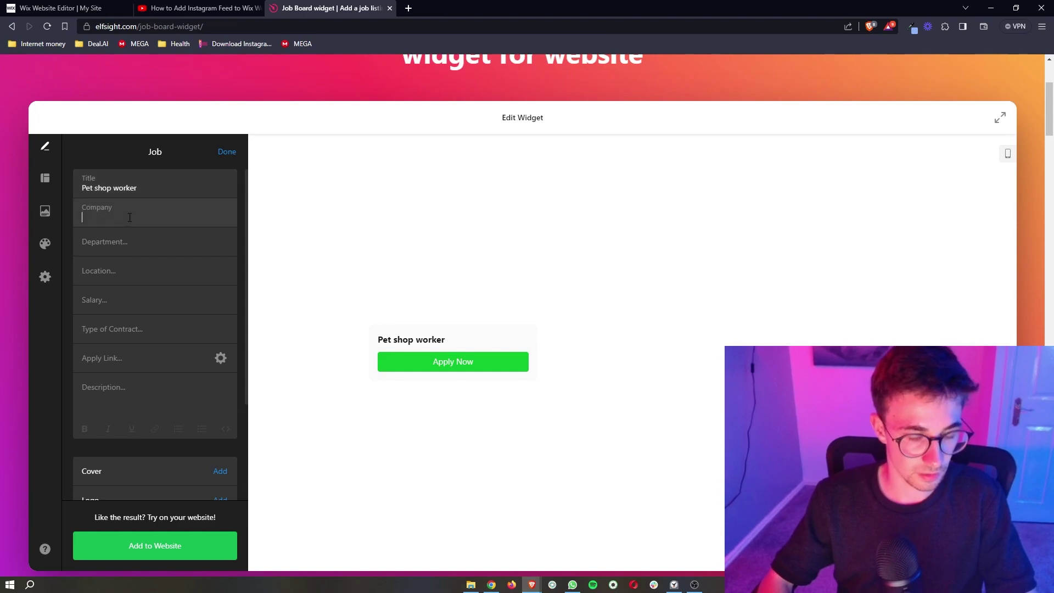
{"action": "type", "text": "M"}
{"action": "key", "text": "Caps_Lock"}
{"action": "type", "text": "r"}
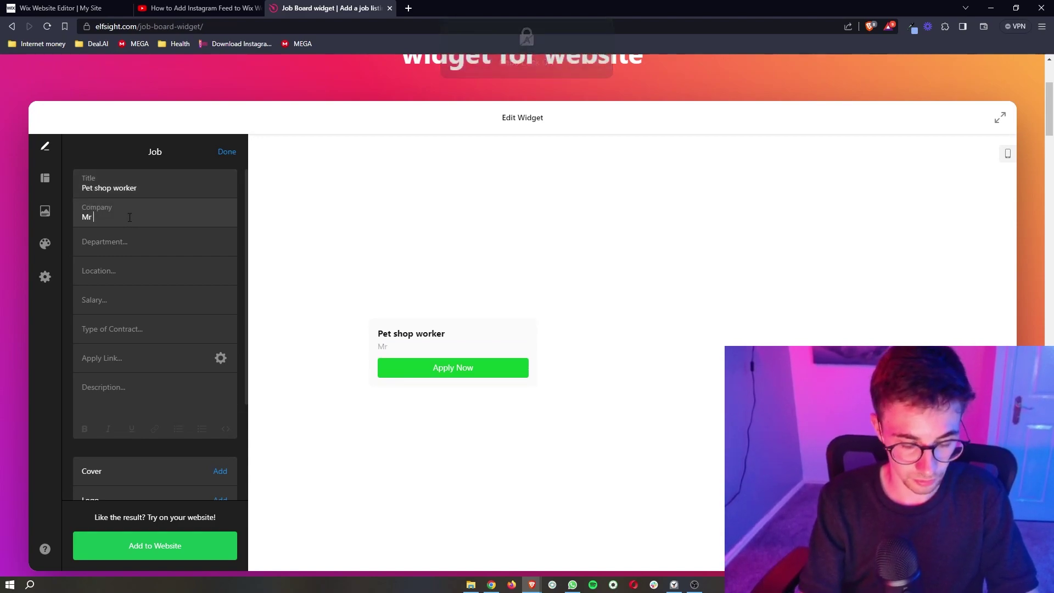
{"action": "type", "text": " pet"}
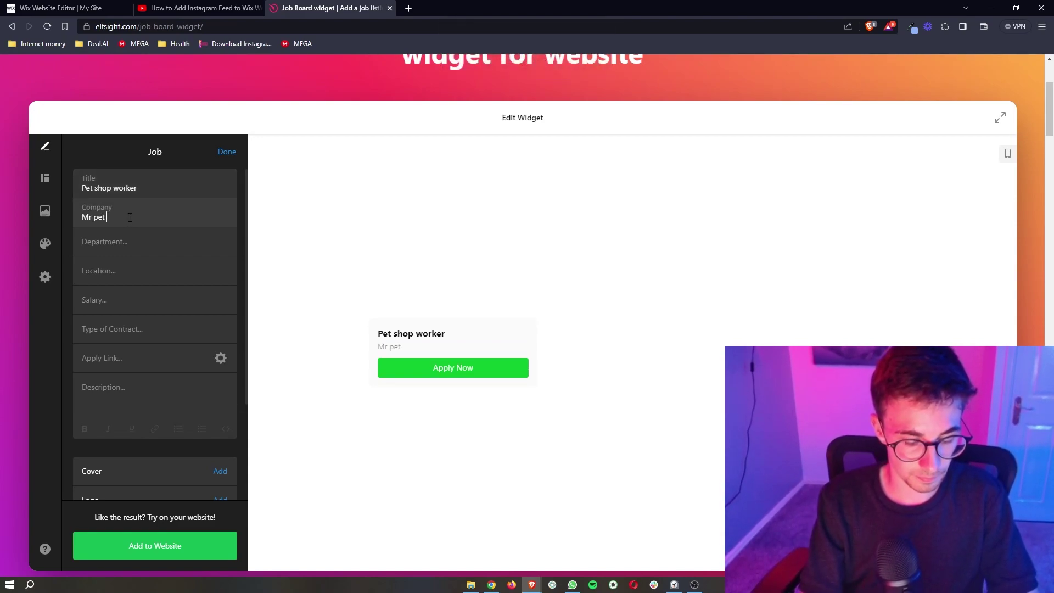
{"action": "type", "text": " shop"}
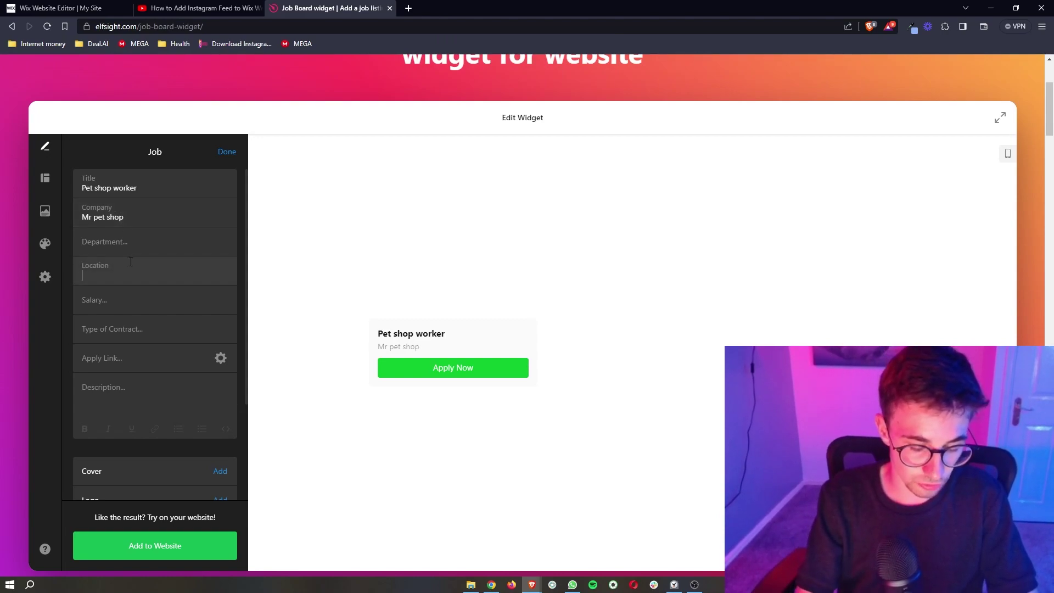
{"action": "key", "text": "Caps_Lock"}
{"action": "type", "text": "Lond"}
{"action": "key", "text": "Caps_Lock"}
{"action": "type", "text": "onso"}
{"action": "key", "text": "BackSpace"}
{"action": "key", "text": "BackSpace"}
{"action": "type", "text": "don"}
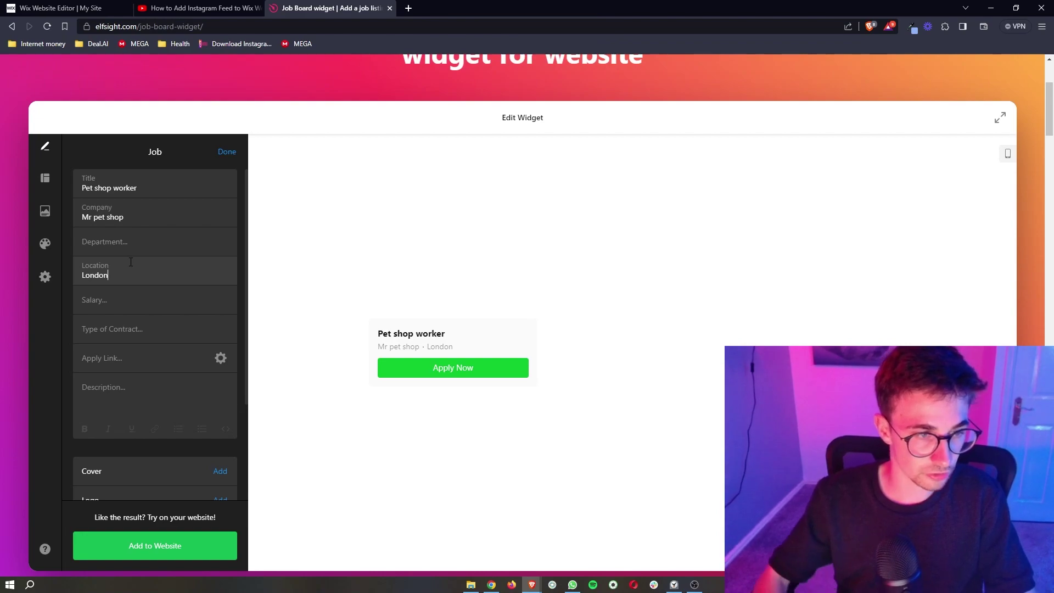
{"action": "left_click", "coordinate": [163, 329]}
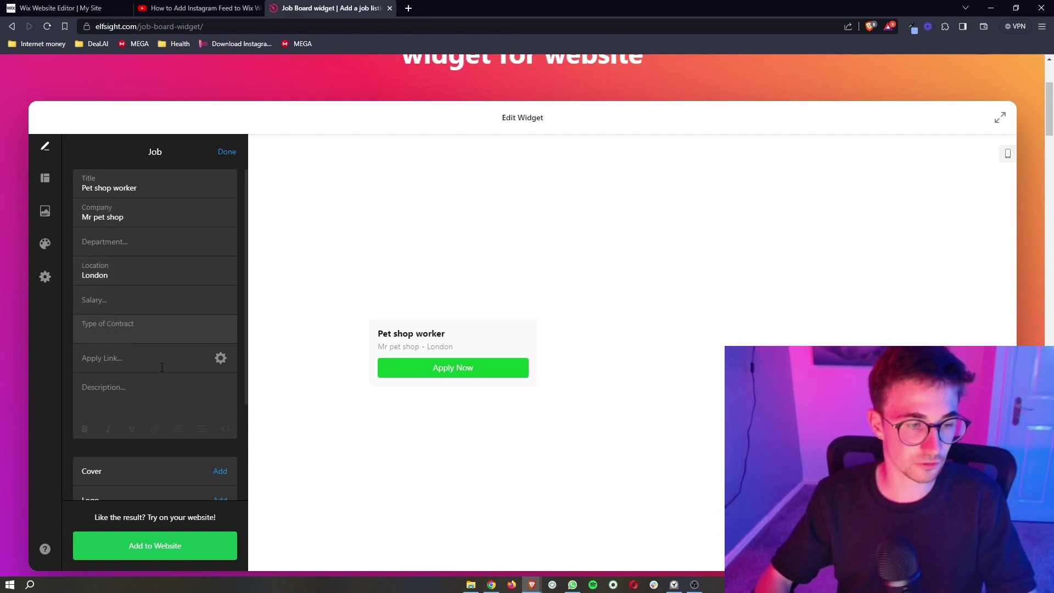
{"action": "scroll", "coordinate": [162, 367], "scroll_direction": "down", "scroll_amount": 2}
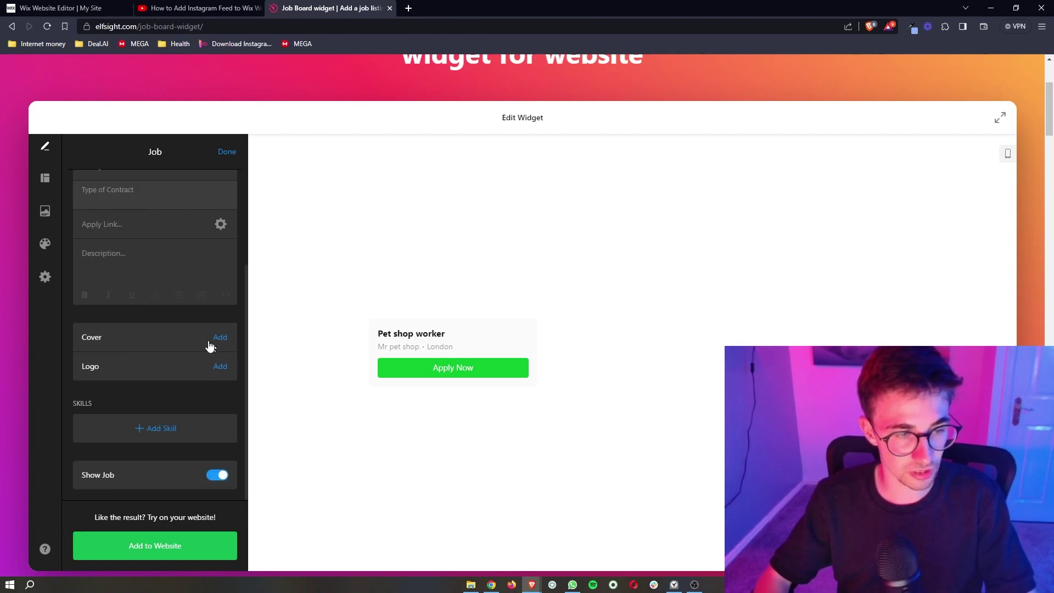
{"action": "left_click", "coordinate": [227, 152]}
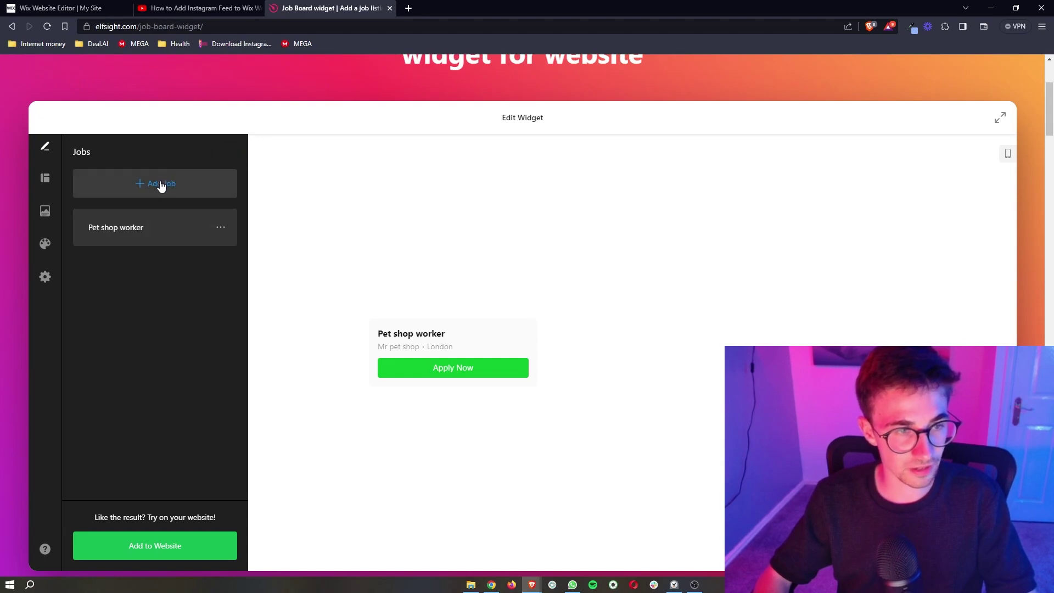
- Add a second job titled 'Hello' and save the widget with Add to Website
{"action": "left_click", "coordinate": [160, 185]}
{"action": "scroll", "coordinate": [130, 205], "scroll_direction": "up", "scroll_amount": 2}
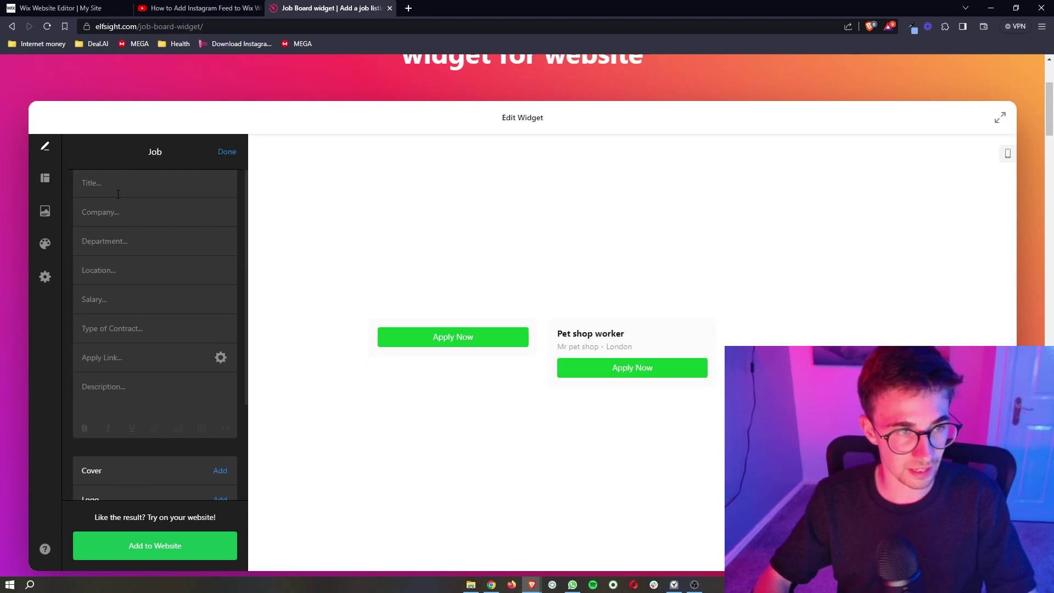
{"action": "type", "text": "Hello"}
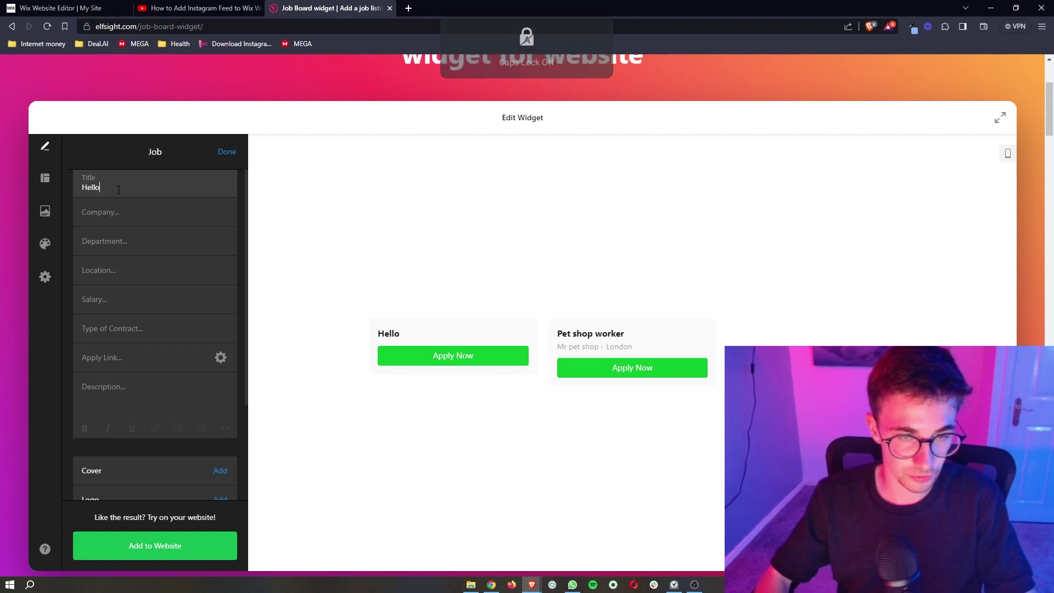
{"action": "left_click", "coordinate": [227, 153]}
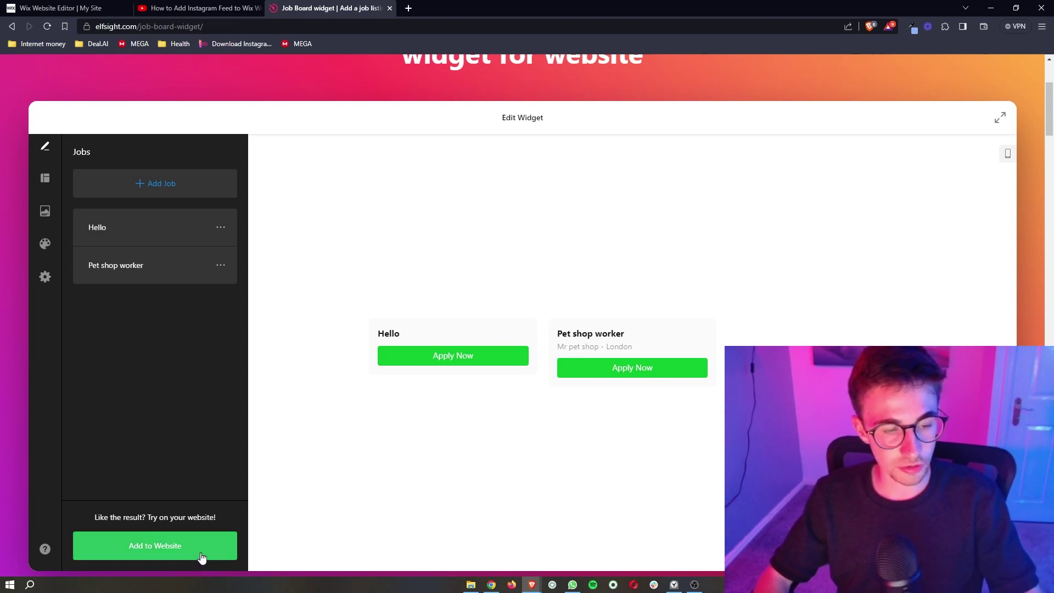
{"action": "left_click", "coordinate": [172, 550]}
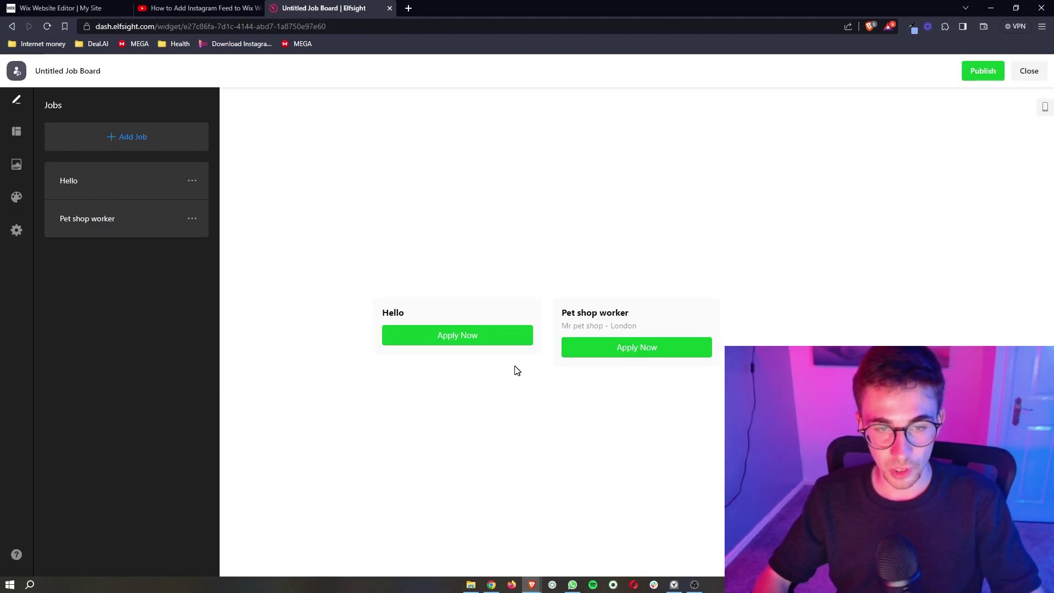
- Publish the job board, compare the Basic, Pro, Premium and Enterprise plans, and select free Lite
{"action": "left_click", "coordinate": [989, 75]}
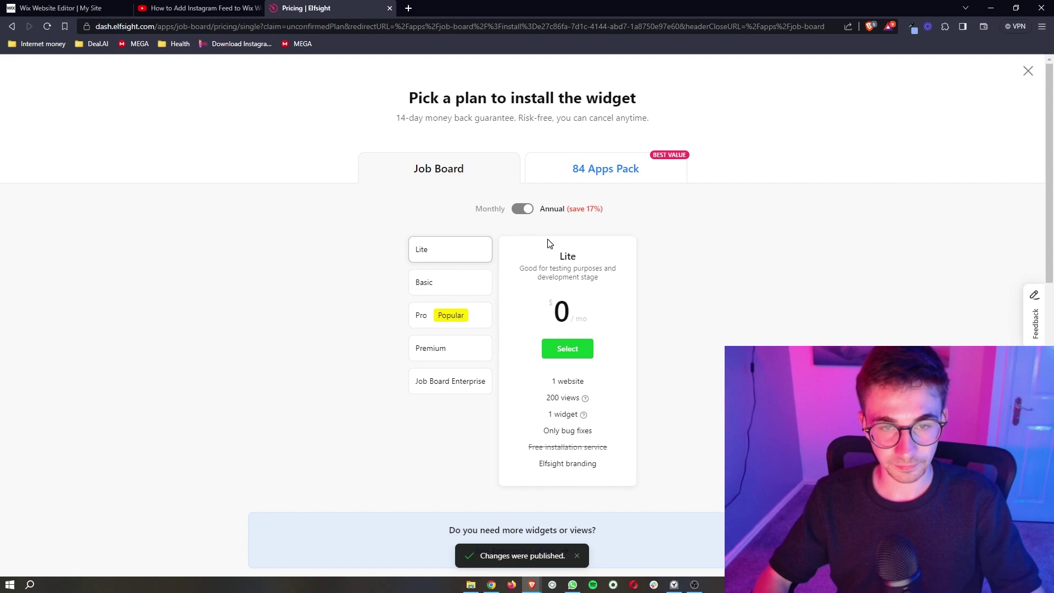
{"action": "left_click", "coordinate": [456, 278]}
{"action": "left_click", "coordinate": [418, 321]}
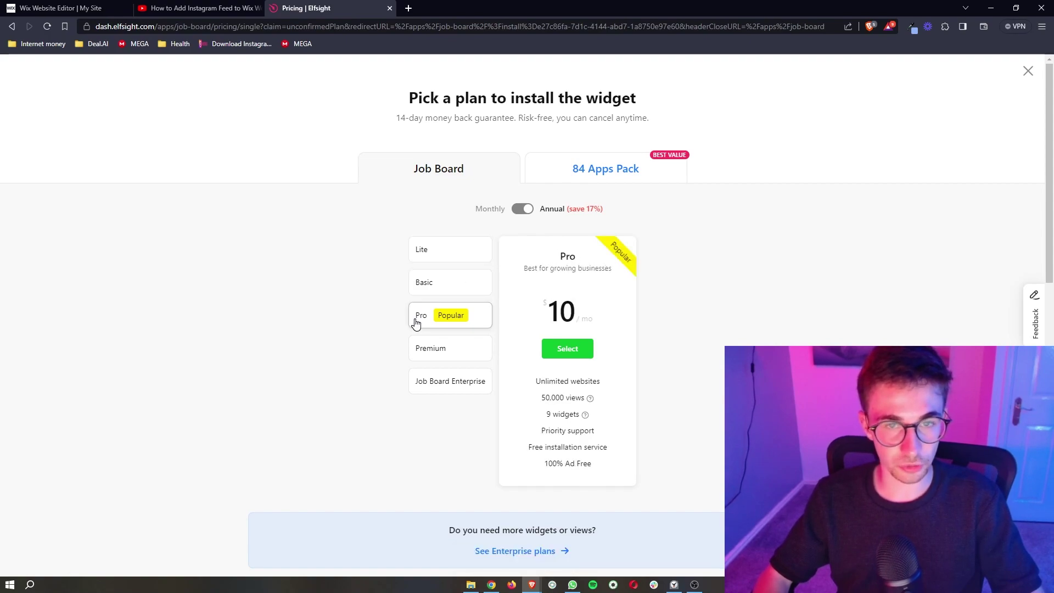
{"action": "left_click", "coordinate": [474, 348]}
{"action": "left_click", "coordinate": [448, 385]}
{"action": "left_click", "coordinate": [471, 355]}
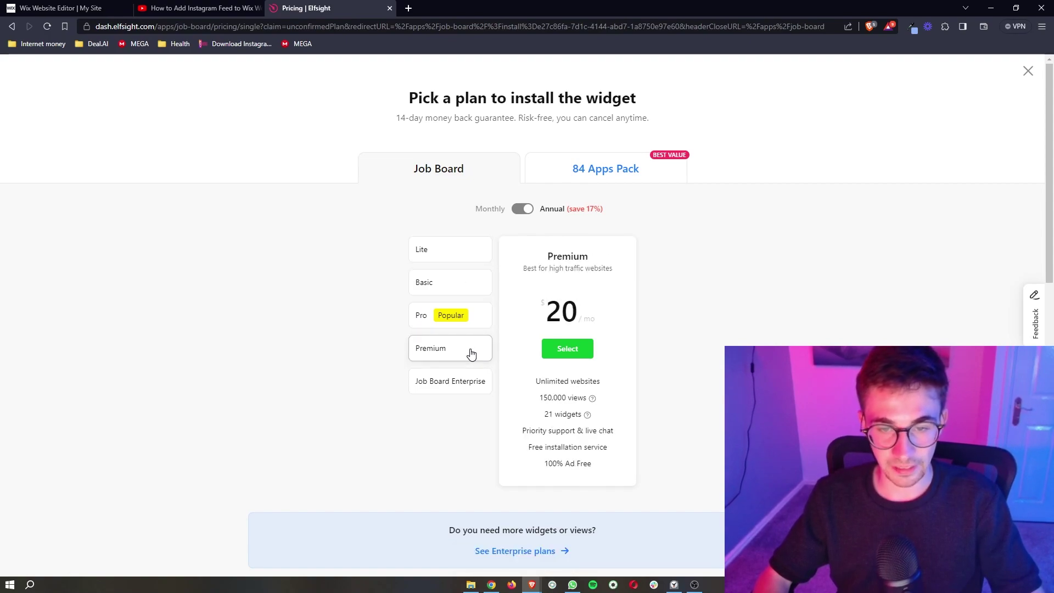
{"action": "left_click", "coordinate": [473, 319]}
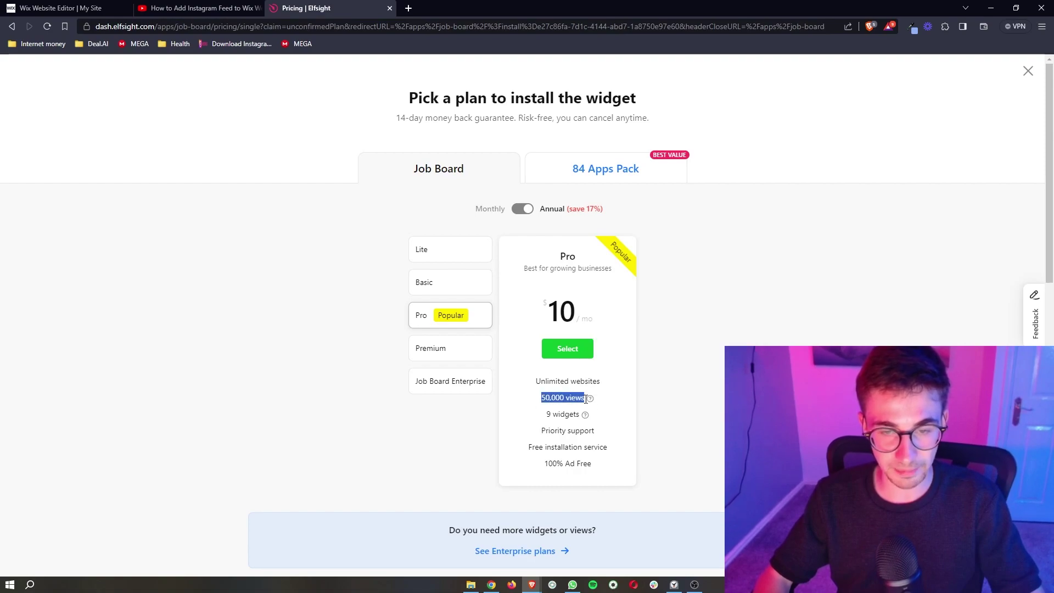
{"action": "left_click_drag", "start_coordinate": [586, 399], "coordinate": [674, 418]}
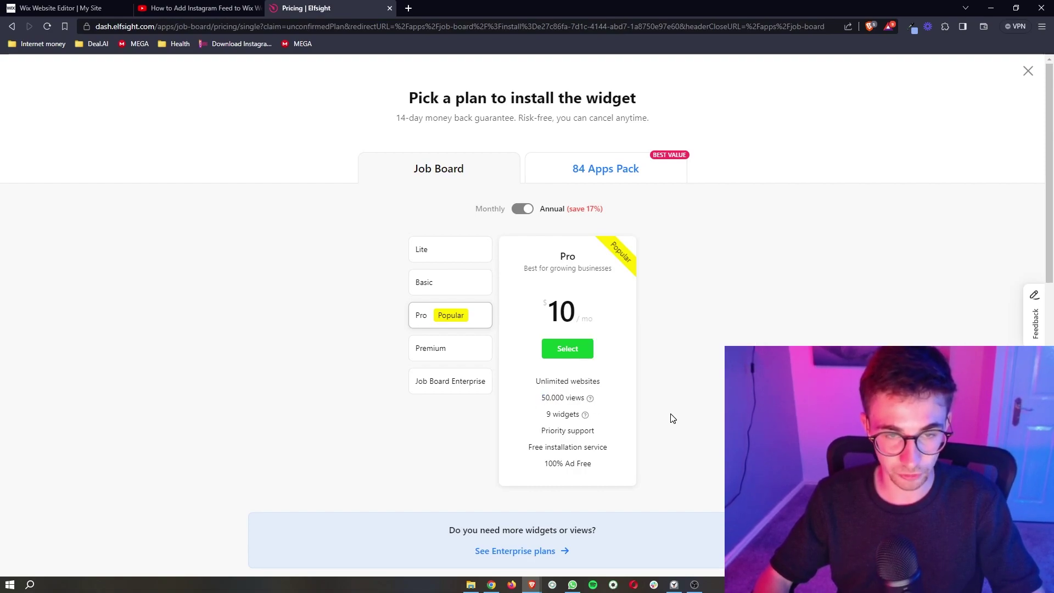
{"action": "left_click", "coordinate": [469, 262]}
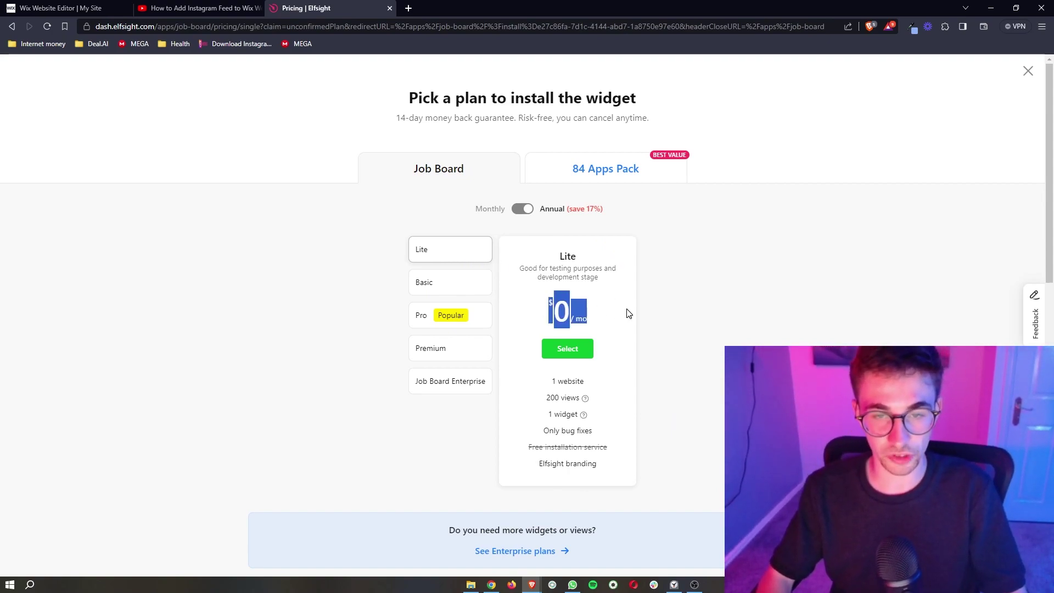
{"action": "left_click", "coordinate": [587, 356]}
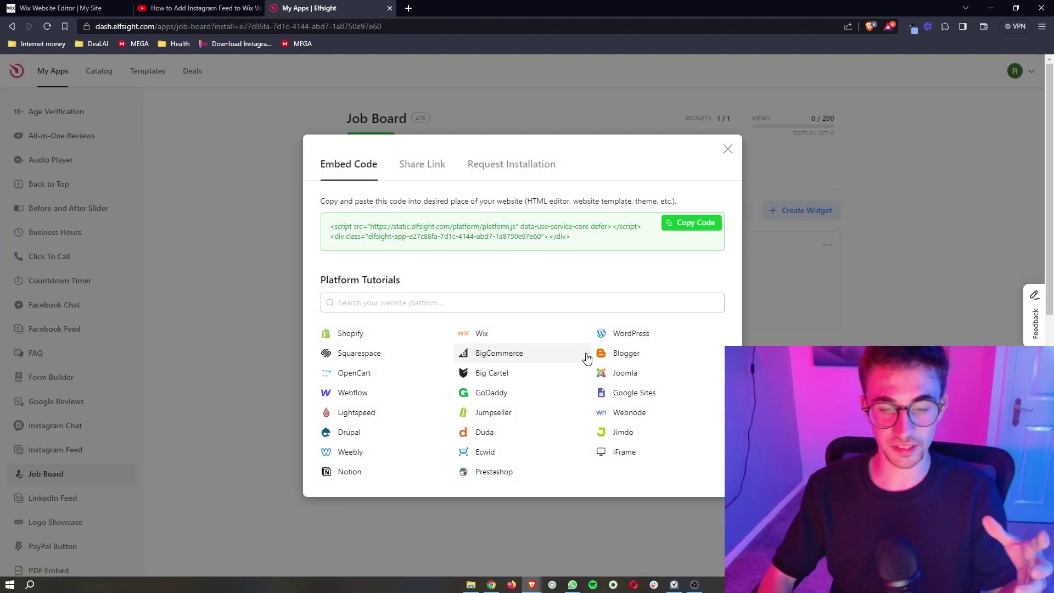
- Copy the Job Board embed code and return to the Wix Editor tab
{"action": "left_click_drag", "start_coordinate": [602, 250], "coordinate": [302, 222]}
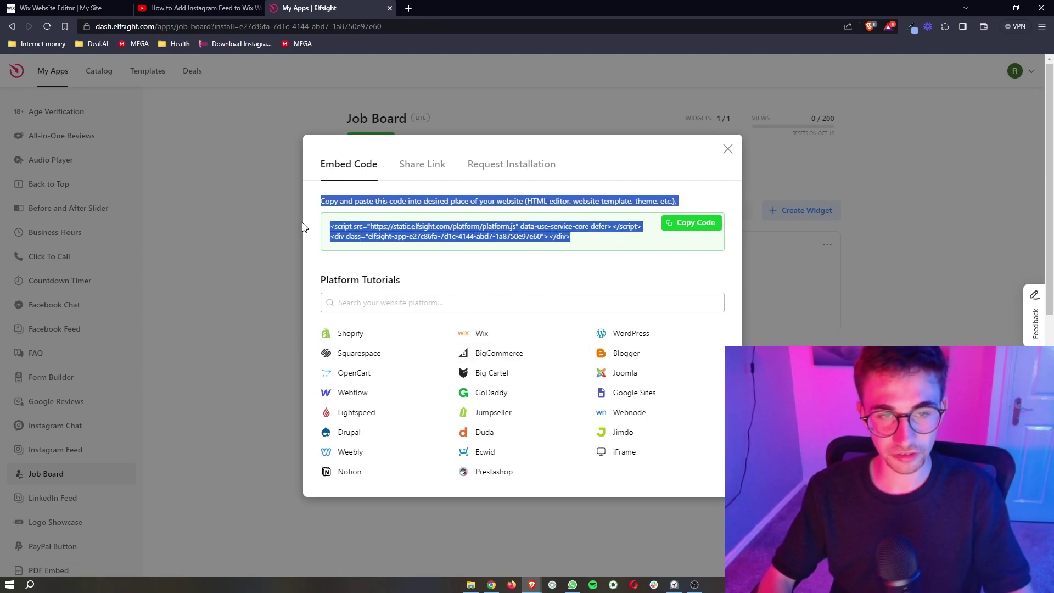
{"action": "left_click", "coordinate": [348, 231]}
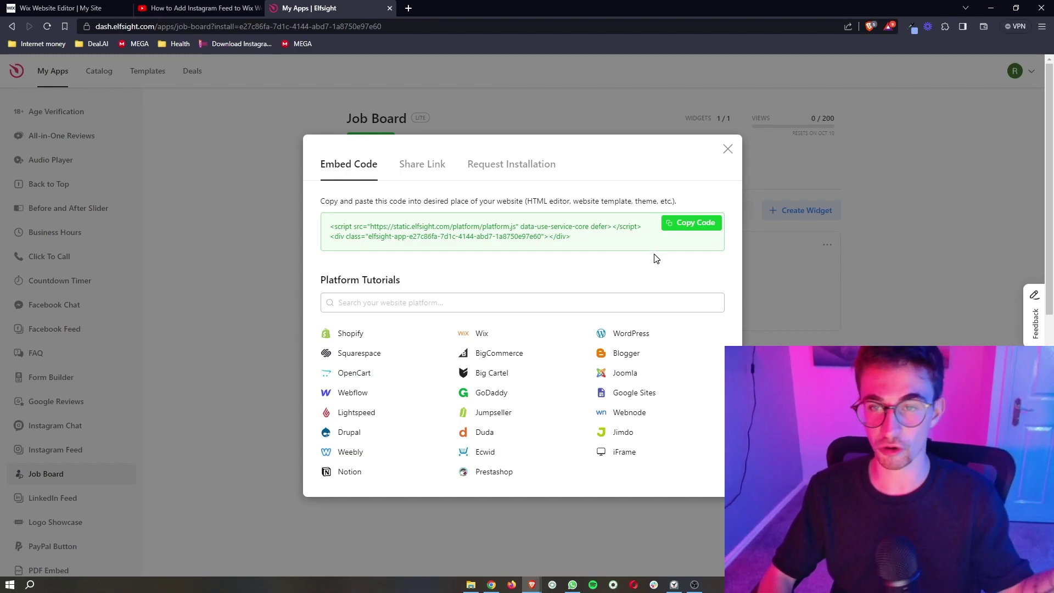
{"action": "left_click", "coordinate": [713, 230]}
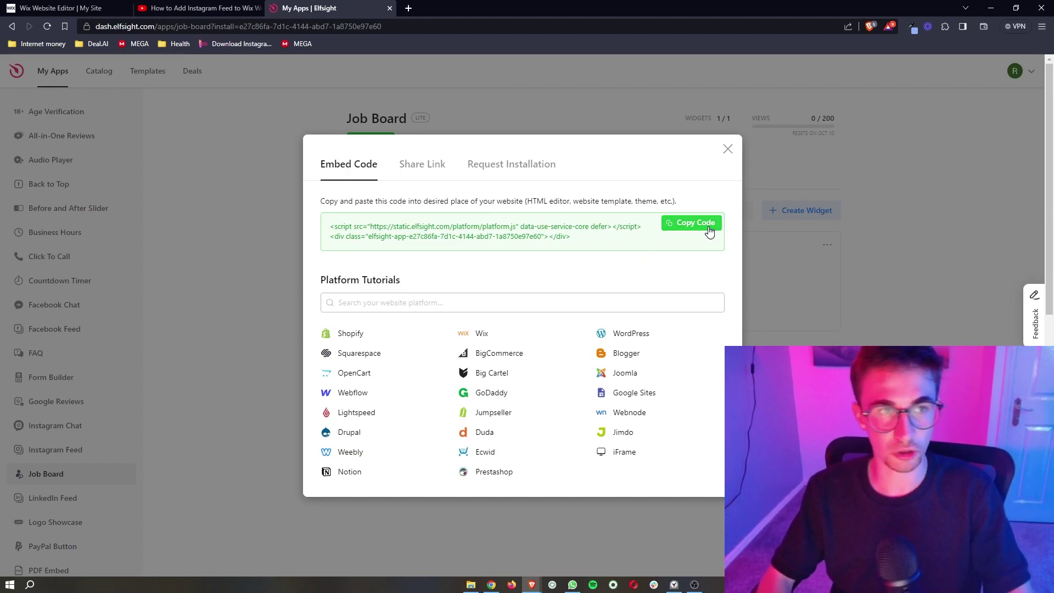
{"action": "left_click", "coordinate": [99, 8]}
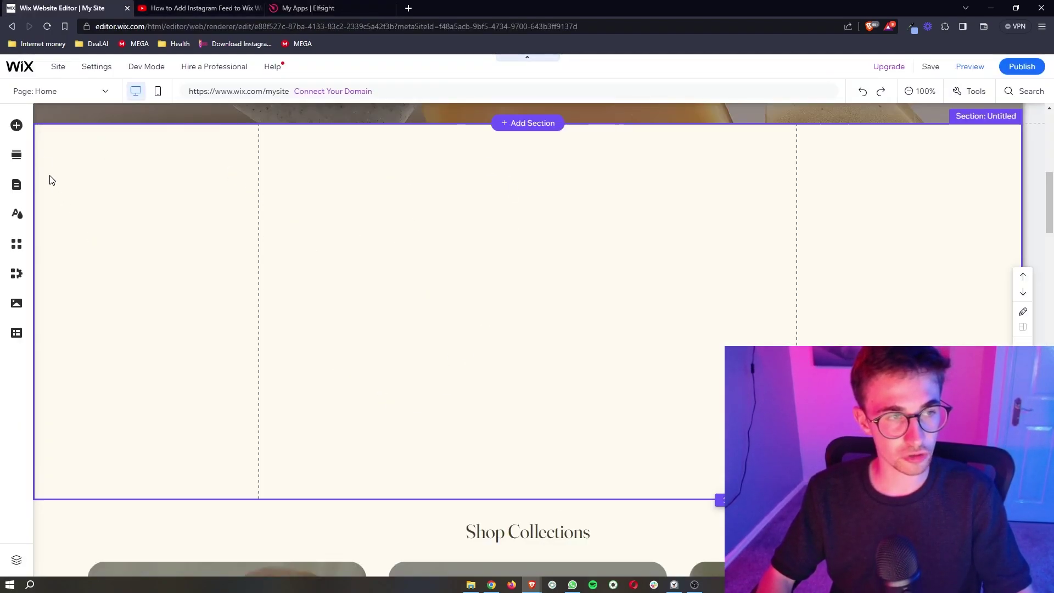
- Bring up the Embed Code options in Wix's Add Elements panel
{"action": "left_click", "coordinate": [16, 127]}
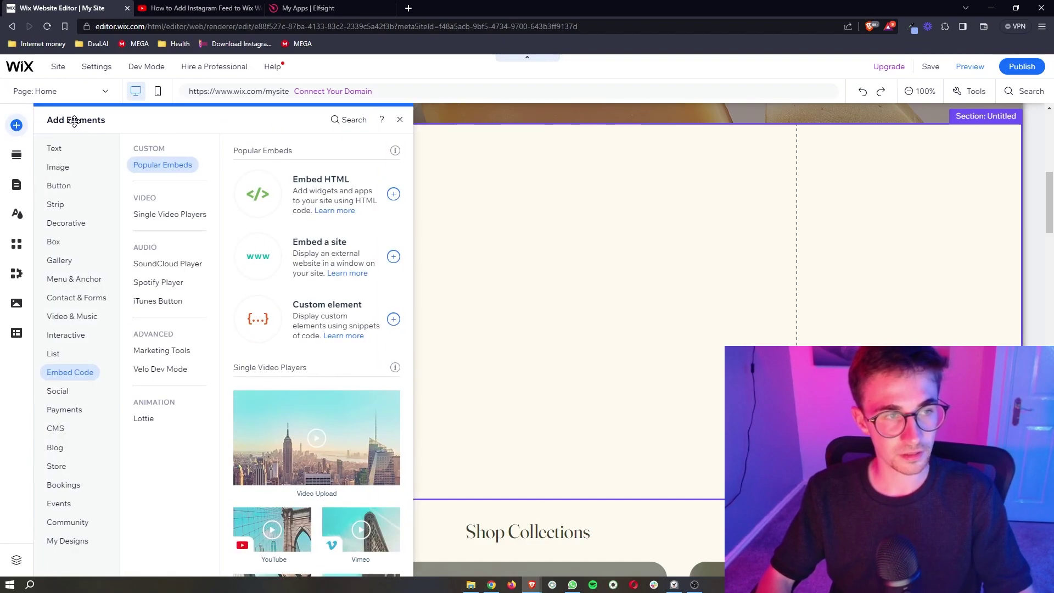
{"action": "left_click", "coordinate": [54, 149]}
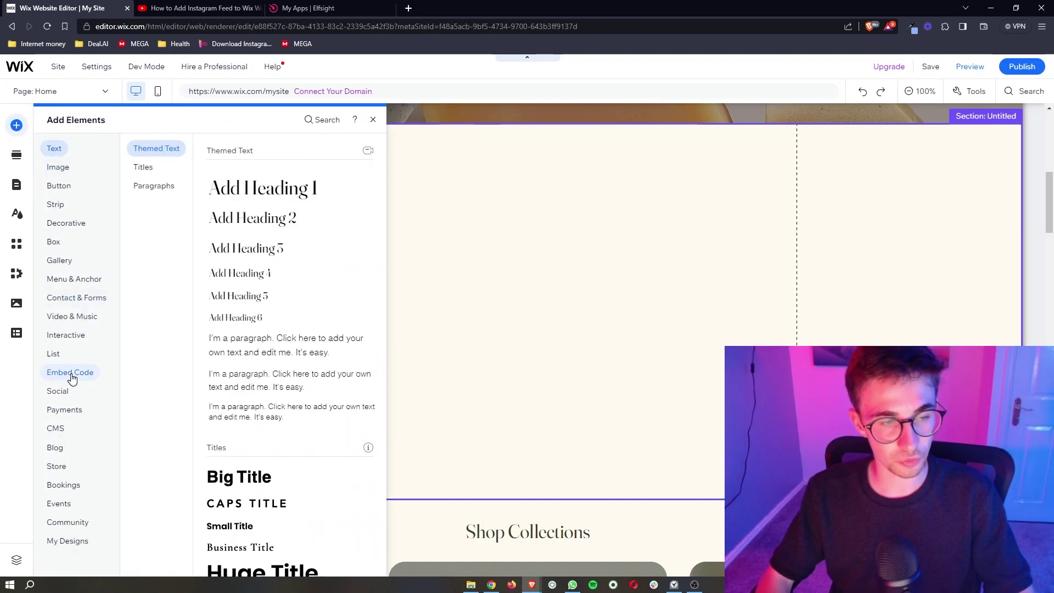
{"action": "left_click", "coordinate": [64, 375]}
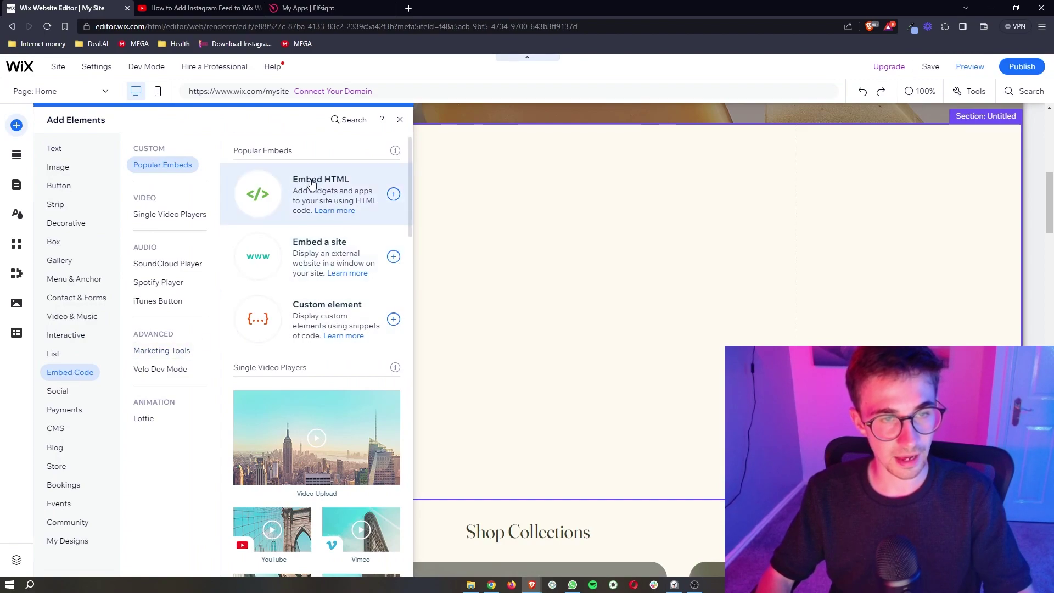
- Add an Embed HTML element to the section and paste the Elfsight embed code into it
{"action": "left_click", "coordinate": [393, 195]}
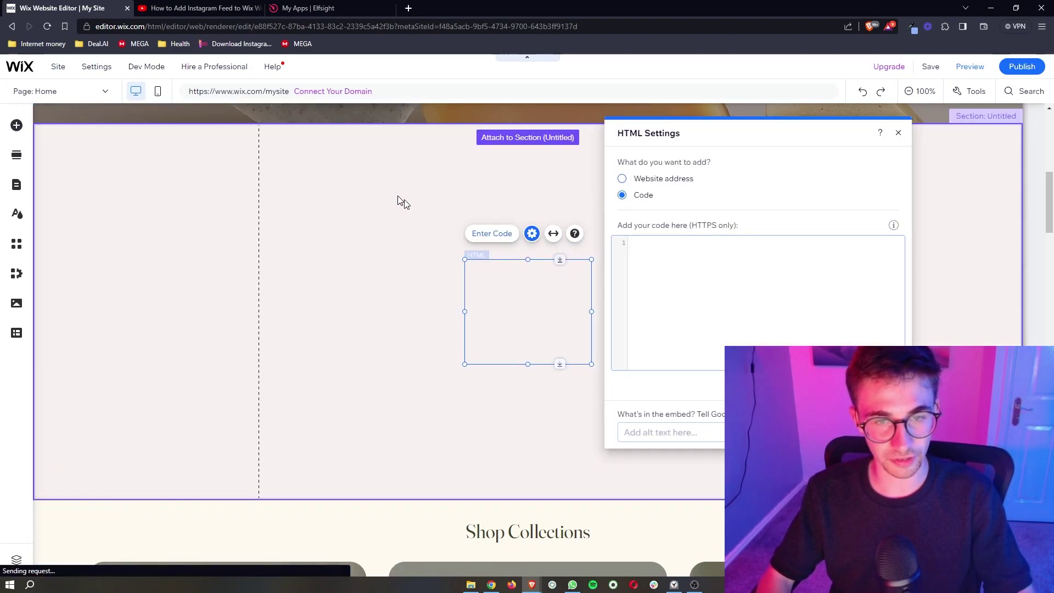
{"action": "left_click", "coordinate": [703, 301]}
{"action": "key", "text": "ctrl+v"}
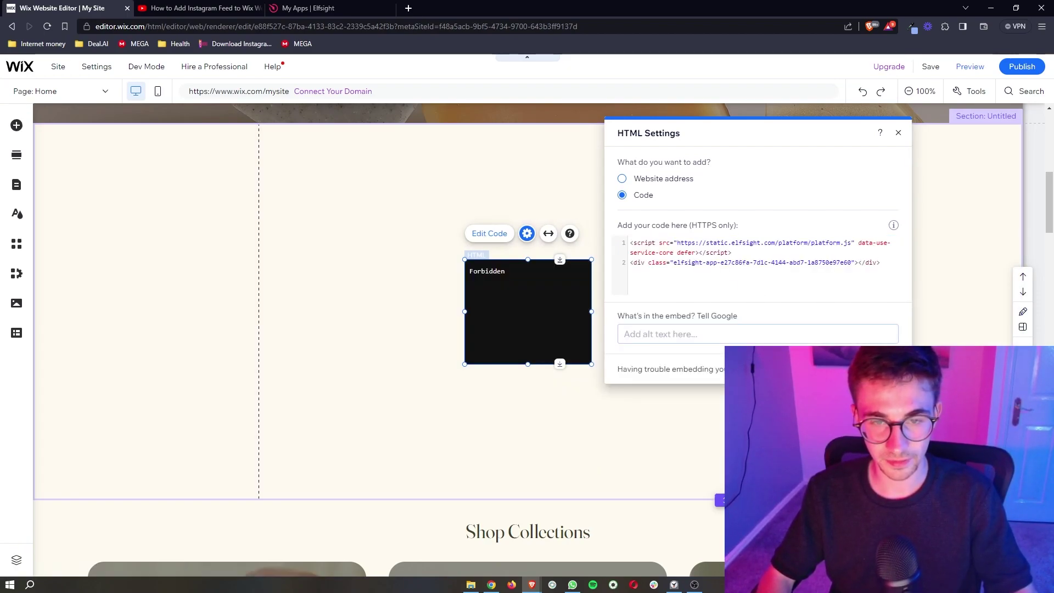
{"action": "left_click", "coordinate": [875, 262]}
{"action": "left_click_drag", "start_coordinate": [875, 261], "coordinate": [608, 228]}
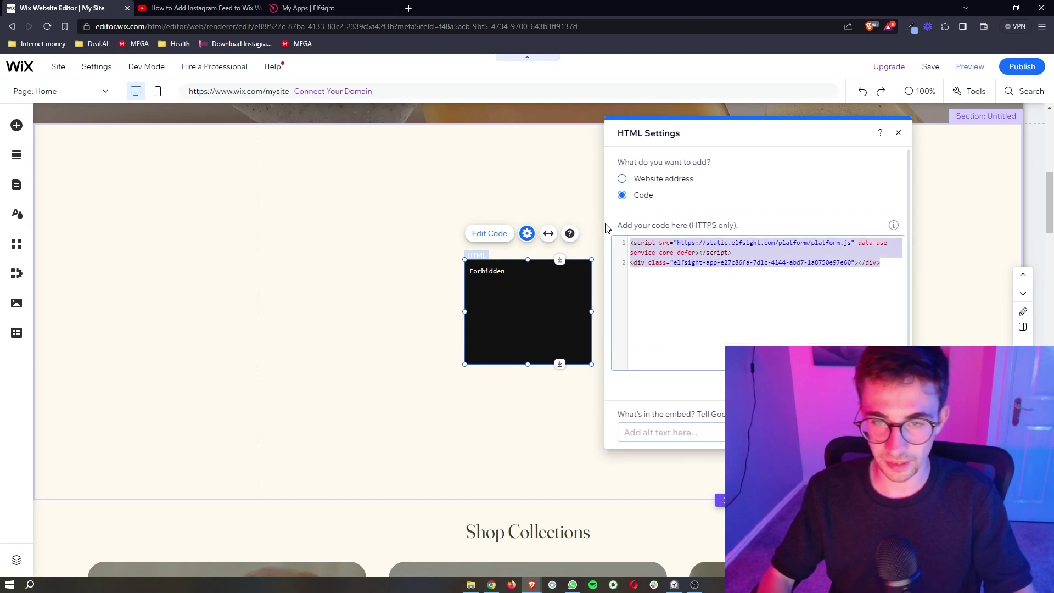
{"action": "key", "text": "BackSpace"}
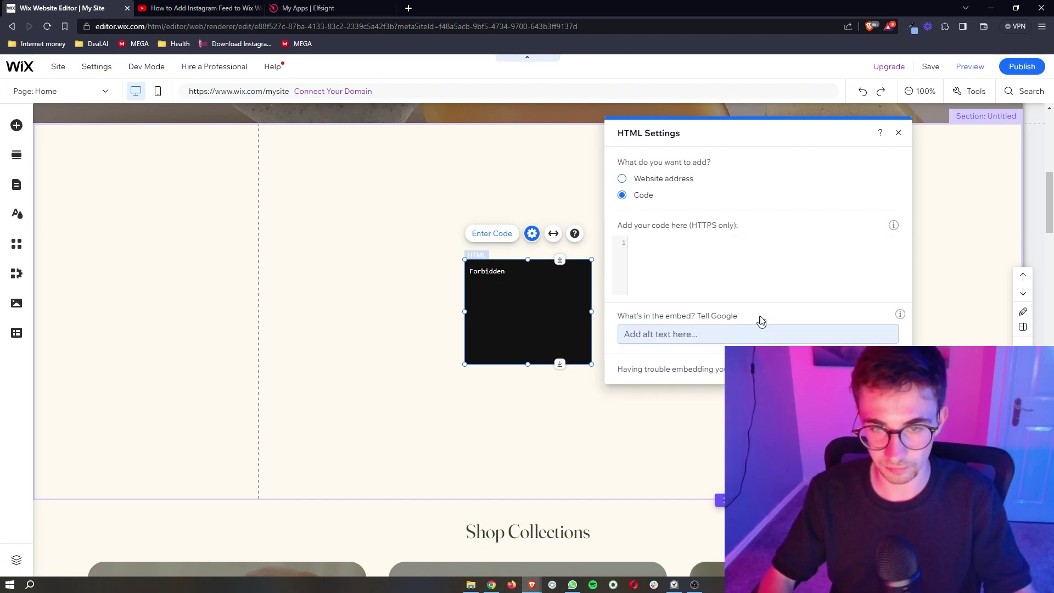
{"action": "left_click", "coordinate": [730, 284]}
- Apply the code and enlarge the element so both job cards sit side by side
{"action": "left_click", "coordinate": [873, 386]}
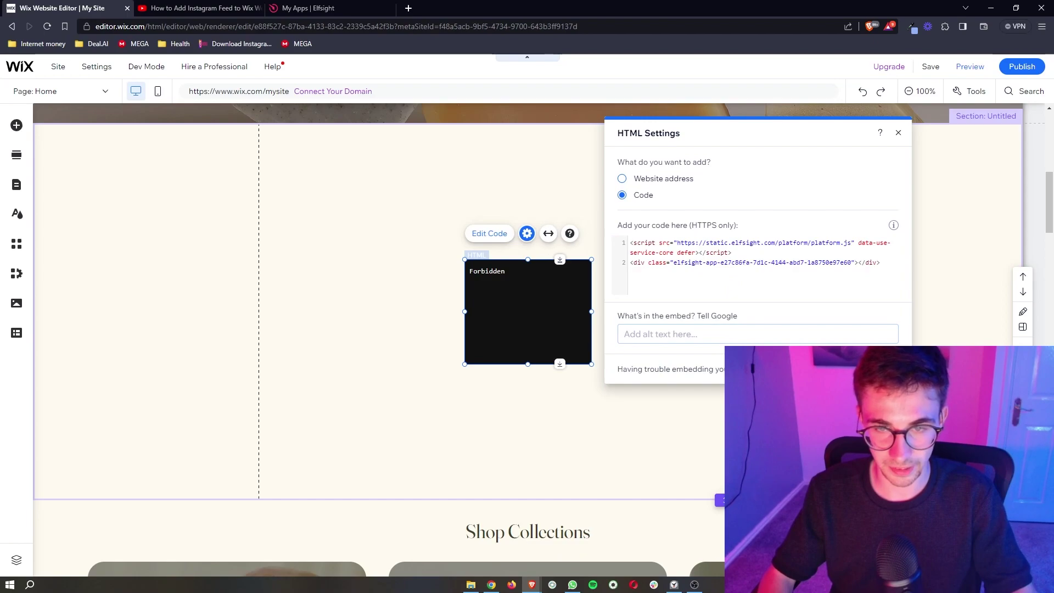
{"action": "left_click_drag", "start_coordinate": [465, 259], "coordinate": [296, 150]}
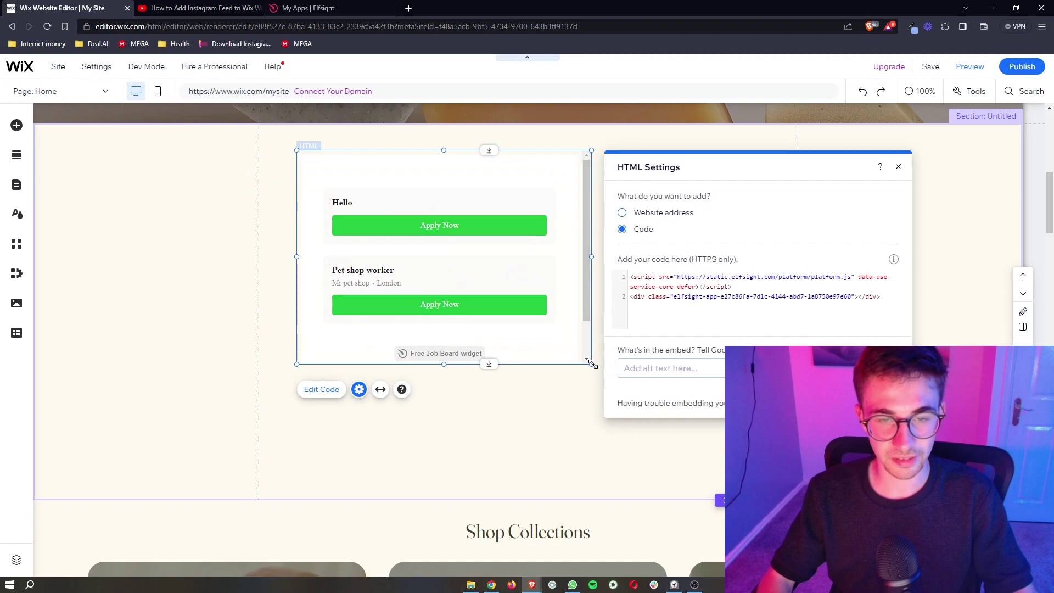
{"action": "left_click_drag", "start_coordinate": [589, 360], "coordinate": [747, 340]}
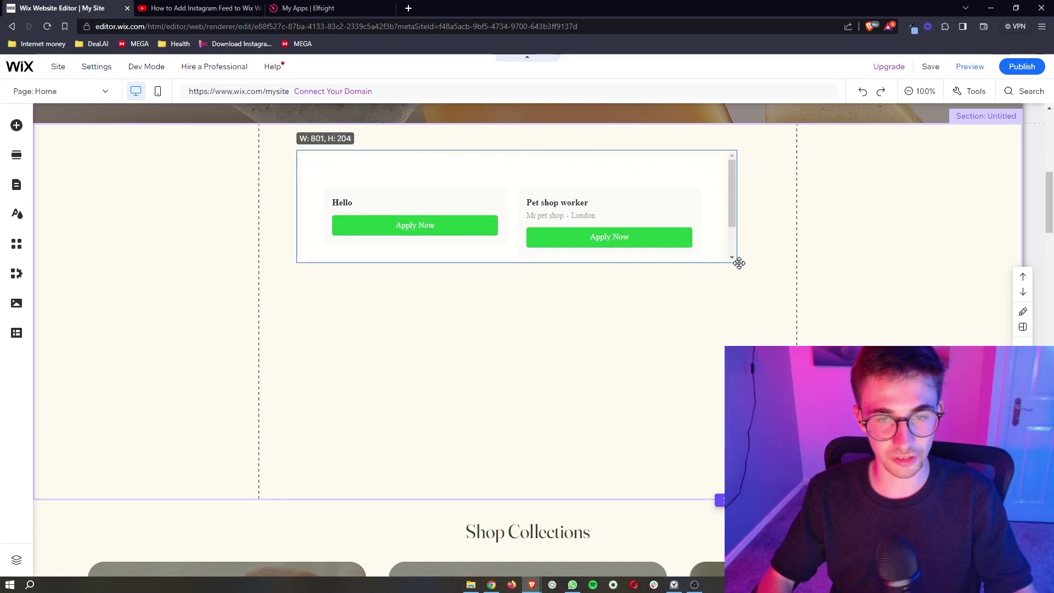